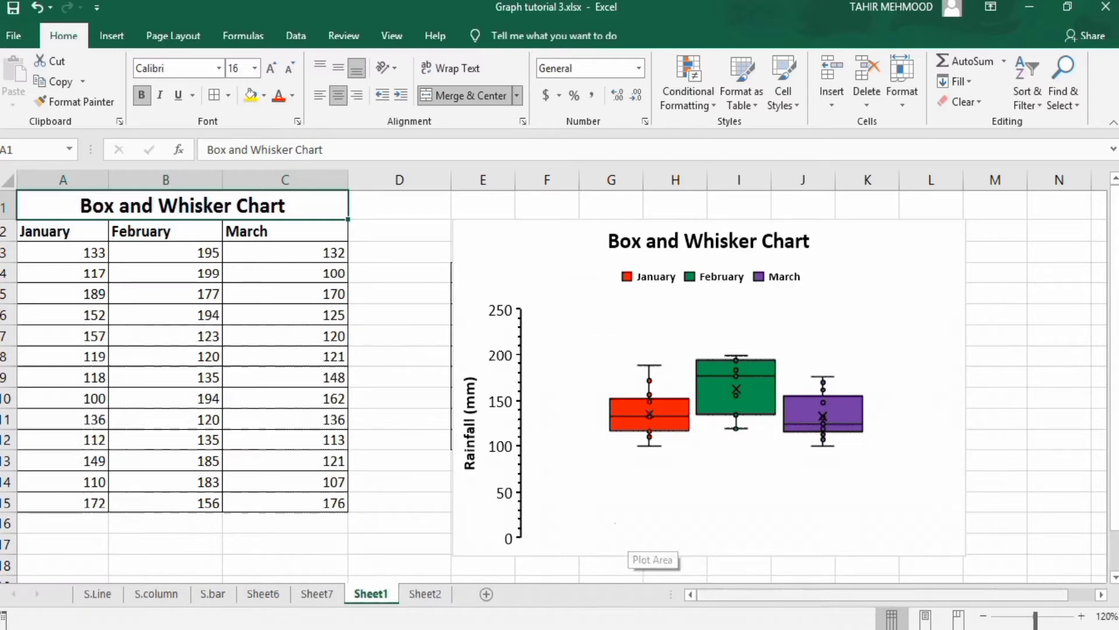
Drag the box and whisker chart right to uncover the statistics table in columns E–H.
left_click(1102, 597)
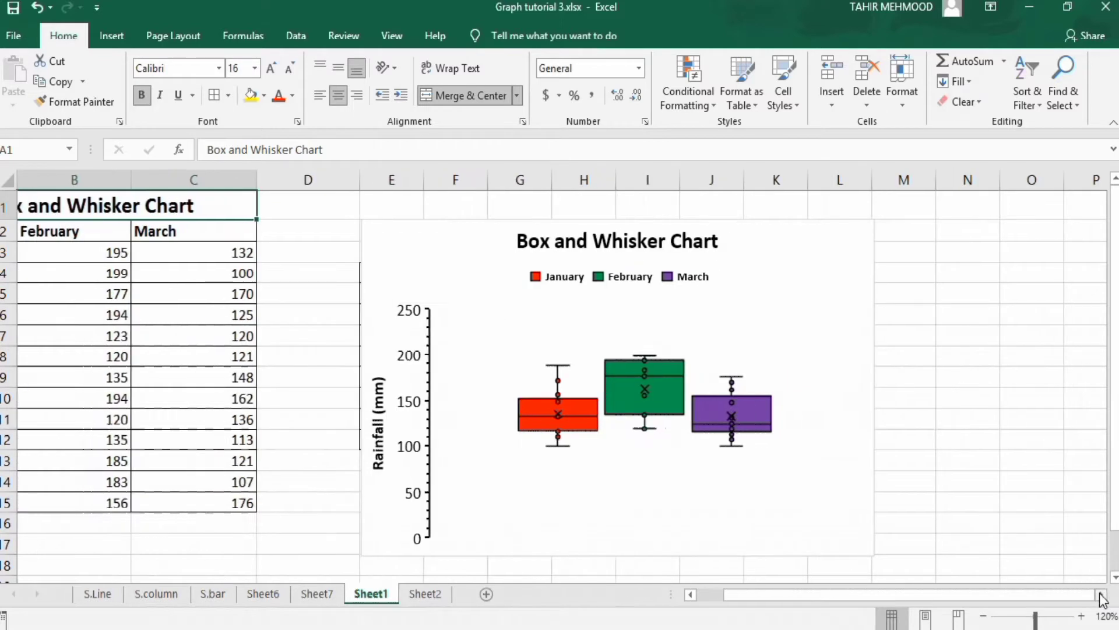
left_click(799, 229)
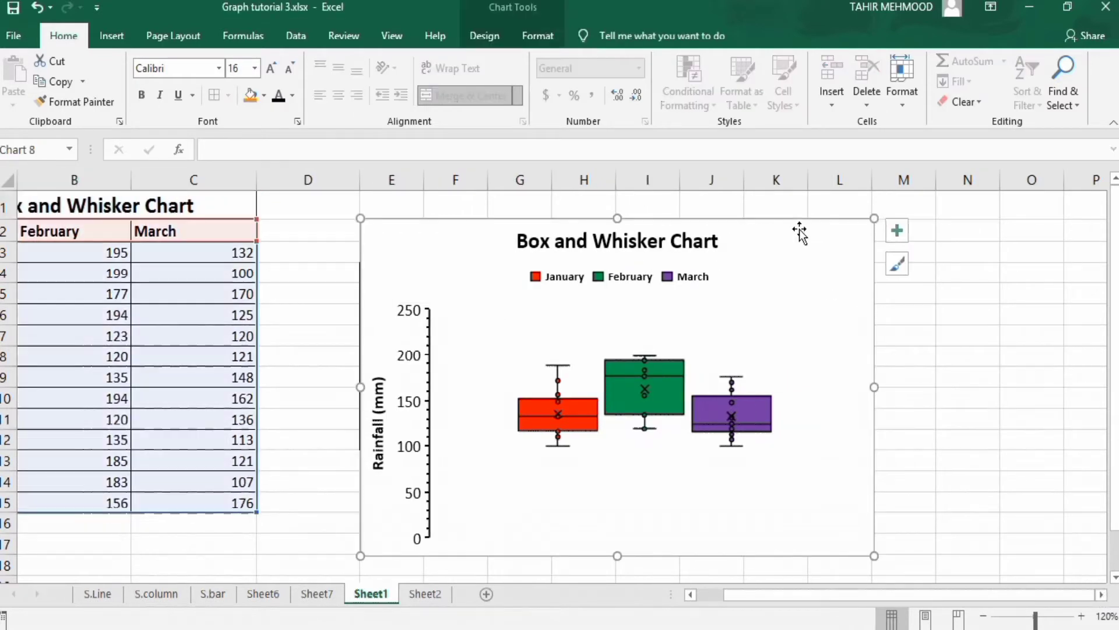
left_click_drag(817, 227, 1037, 235)
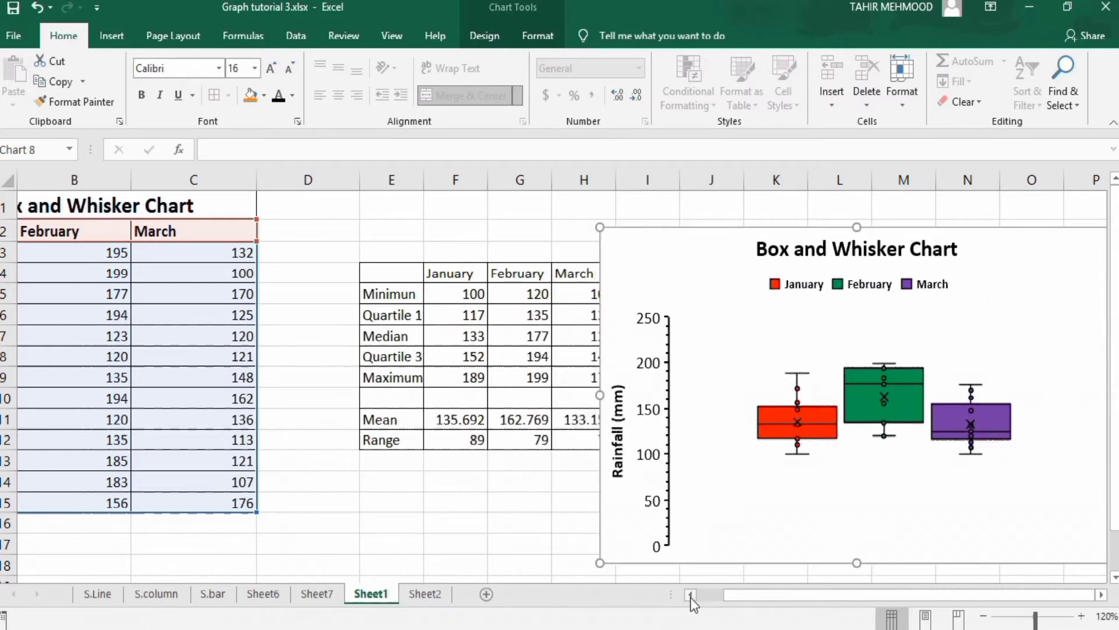
left_click(1100, 594)
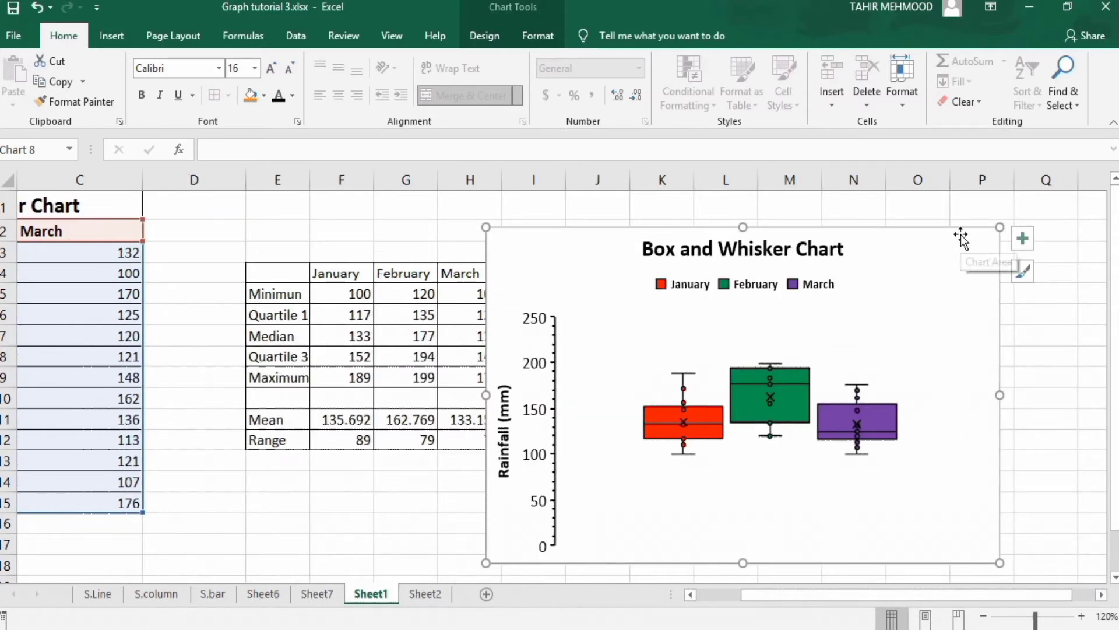
left_click_drag(961, 237, 1012, 232)
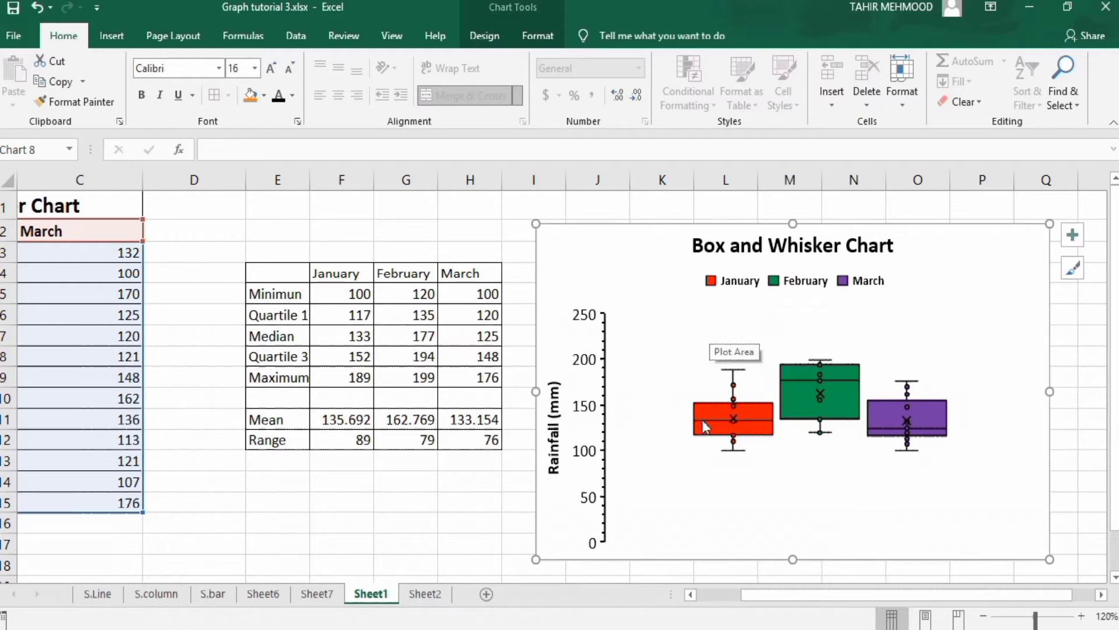
Read the values of the chart's data points.
mouse_move(731, 452)
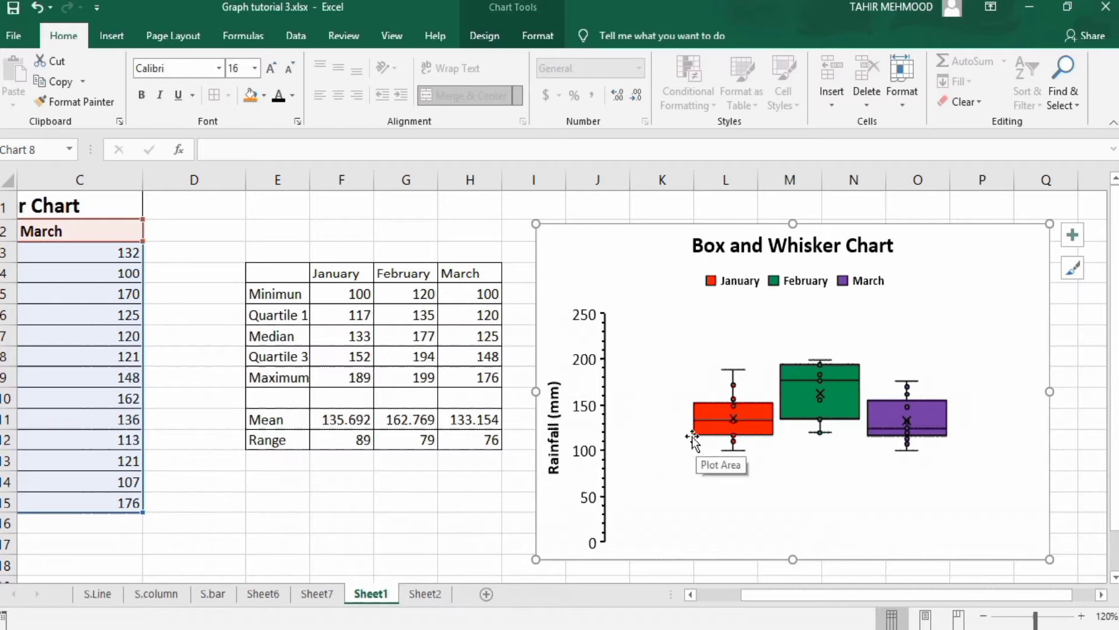
mouse_move(703, 441)
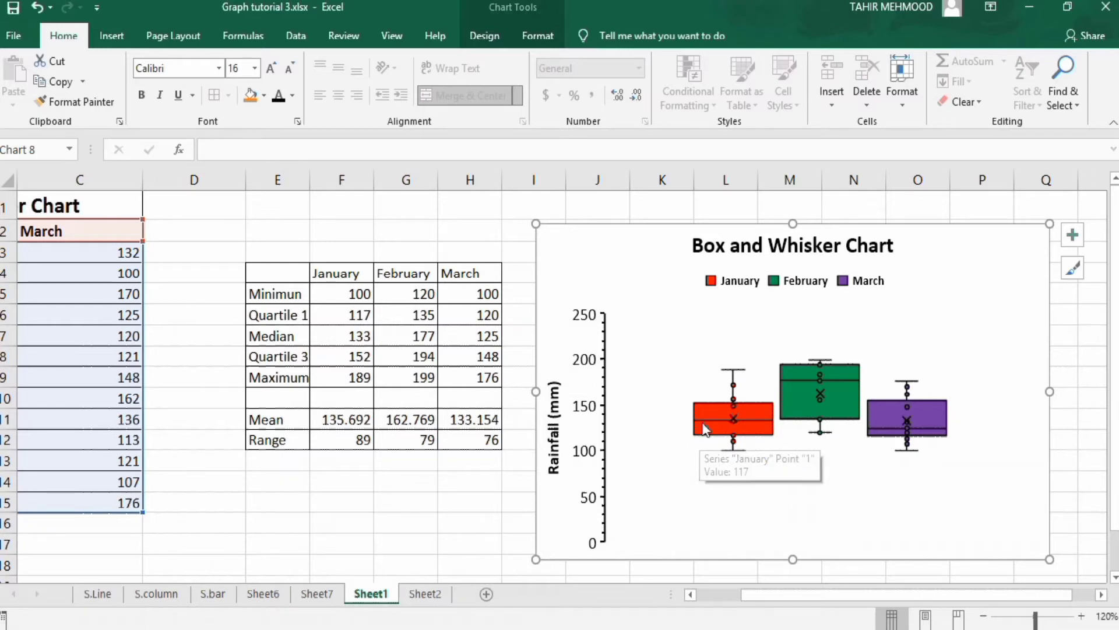
mouse_move(703, 420)
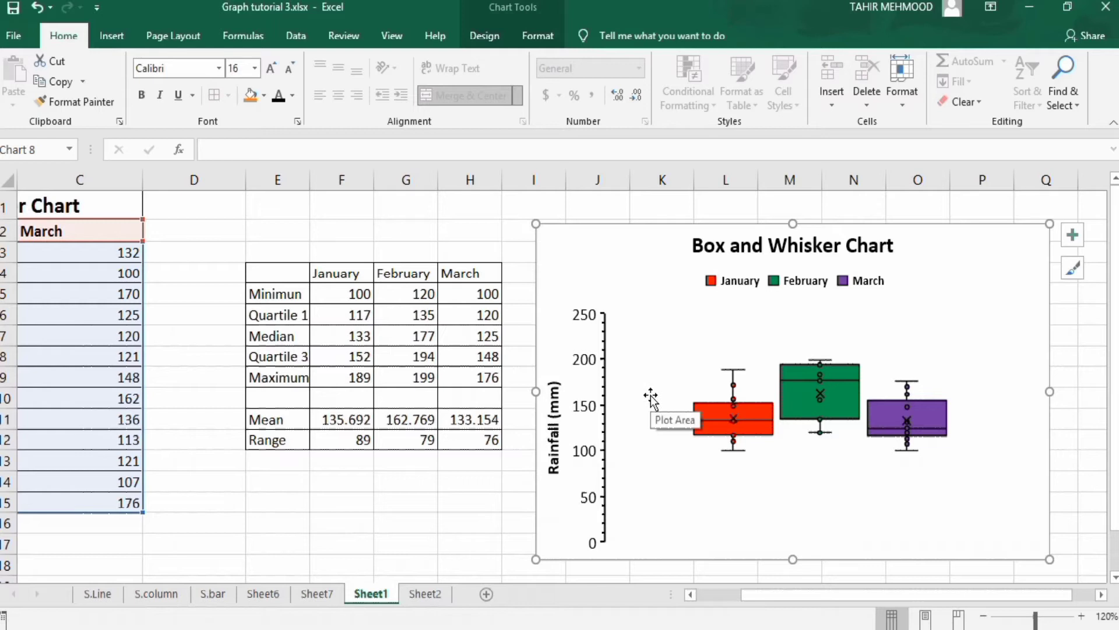
left_click(691, 594)
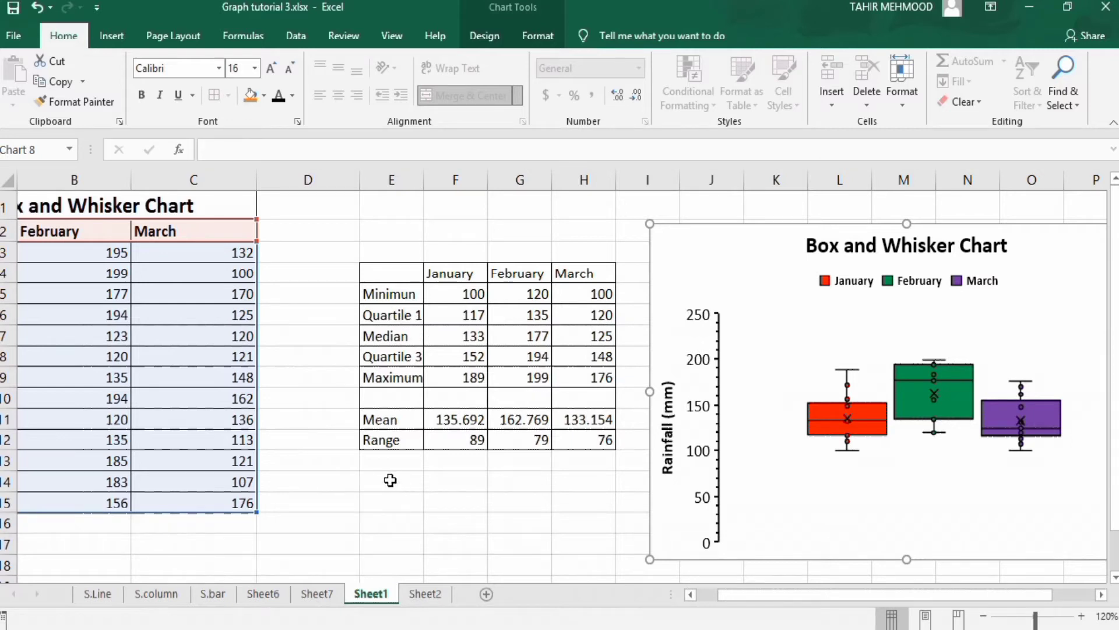
left_click(390, 480)
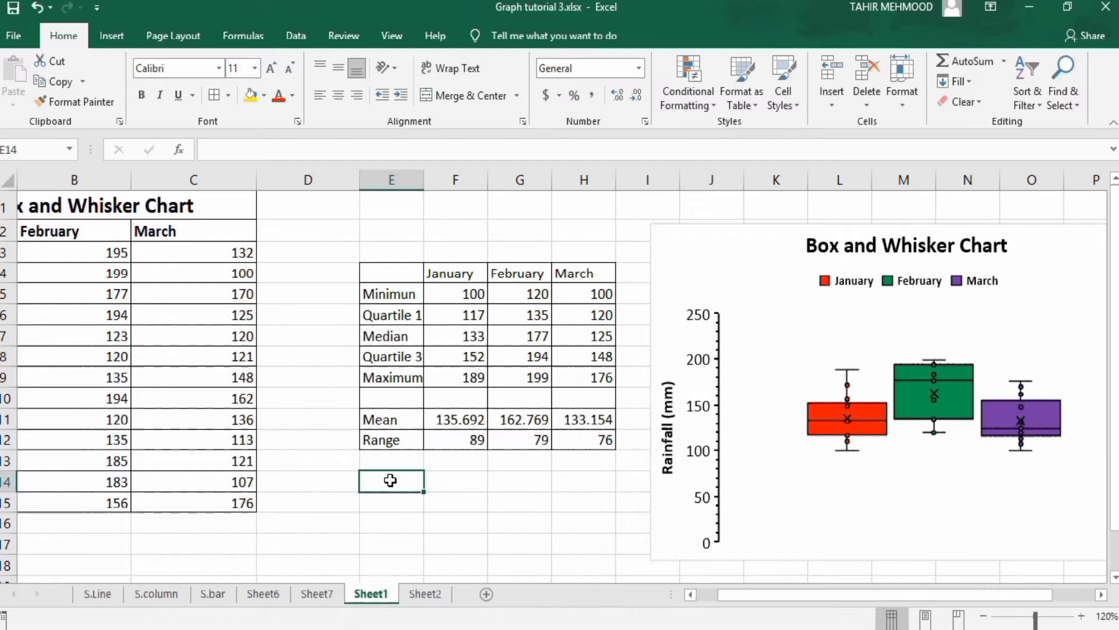
type("=")
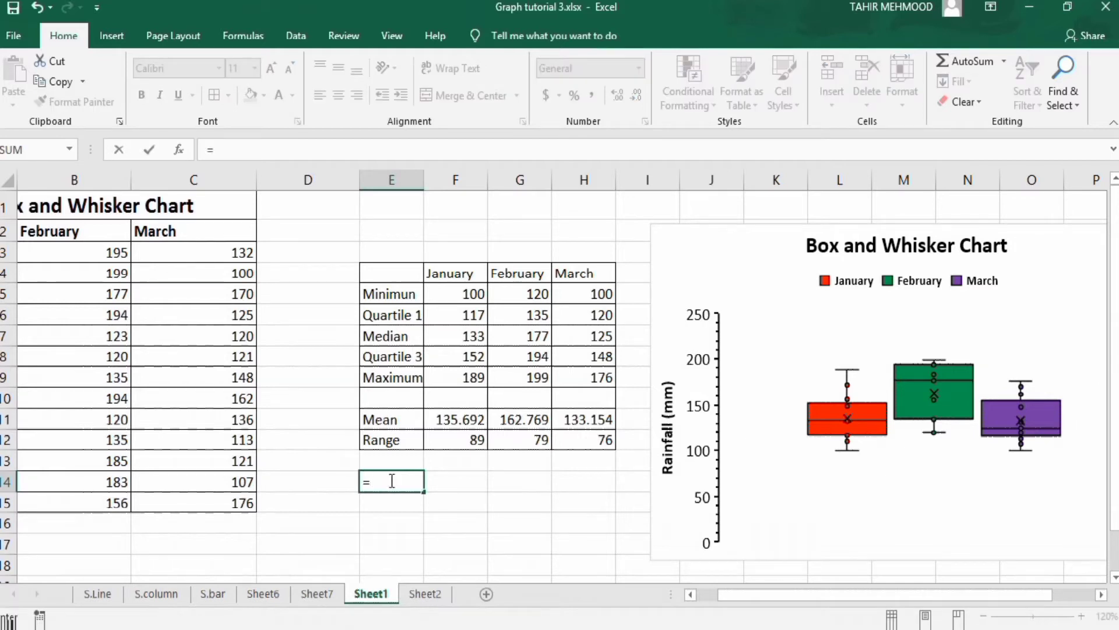
type("qua")
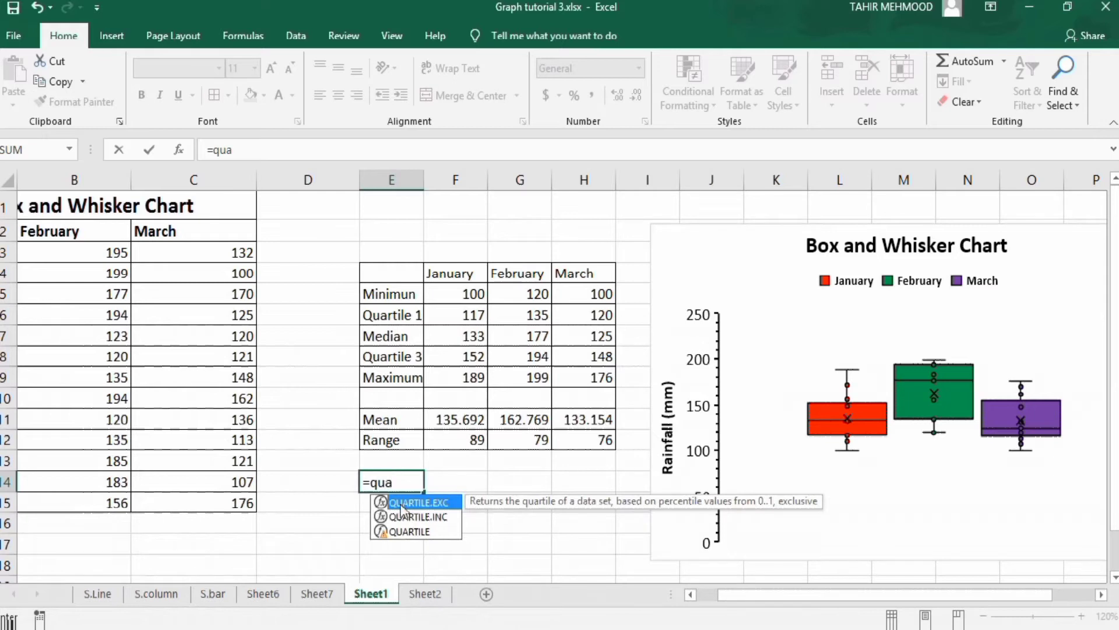
double_click(423, 516)
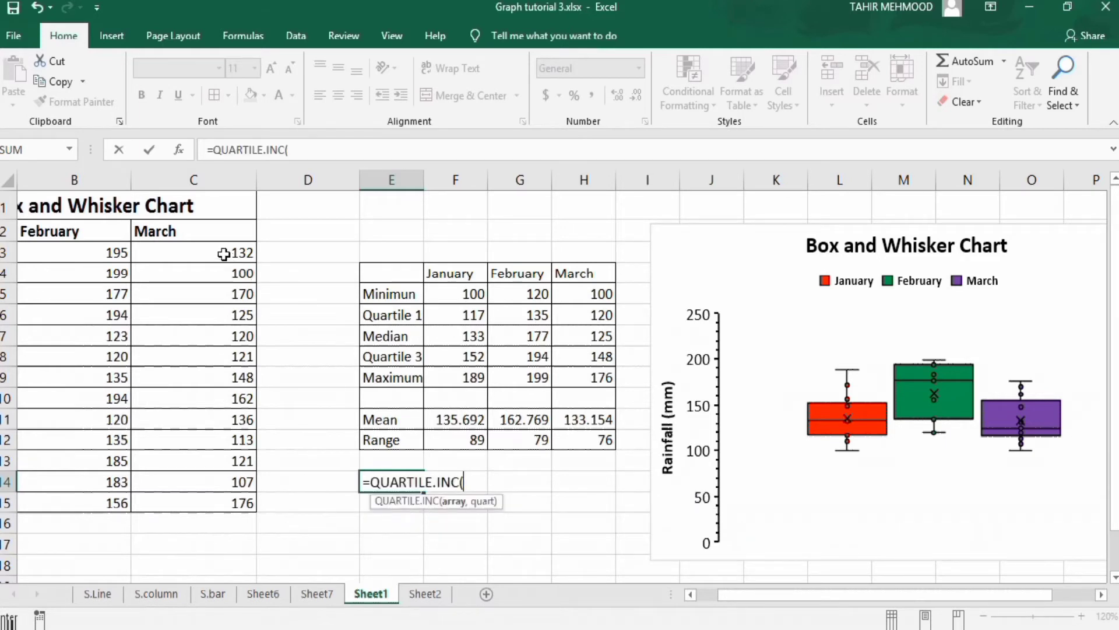
left_click(223, 253)
left_click_drag(223, 253, 225, 500)
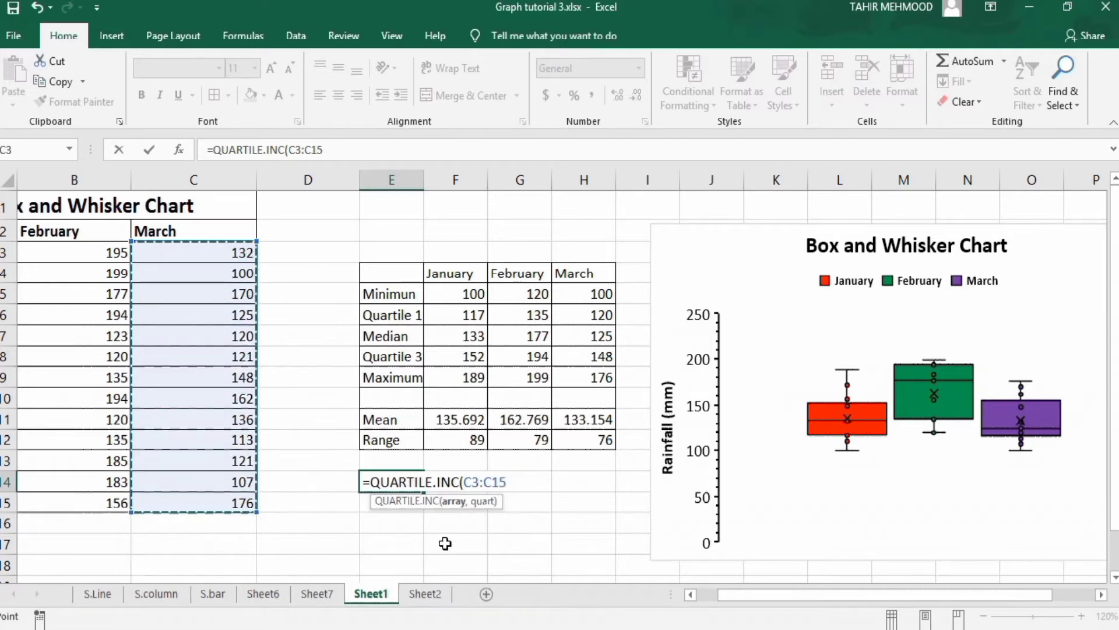
type(",")
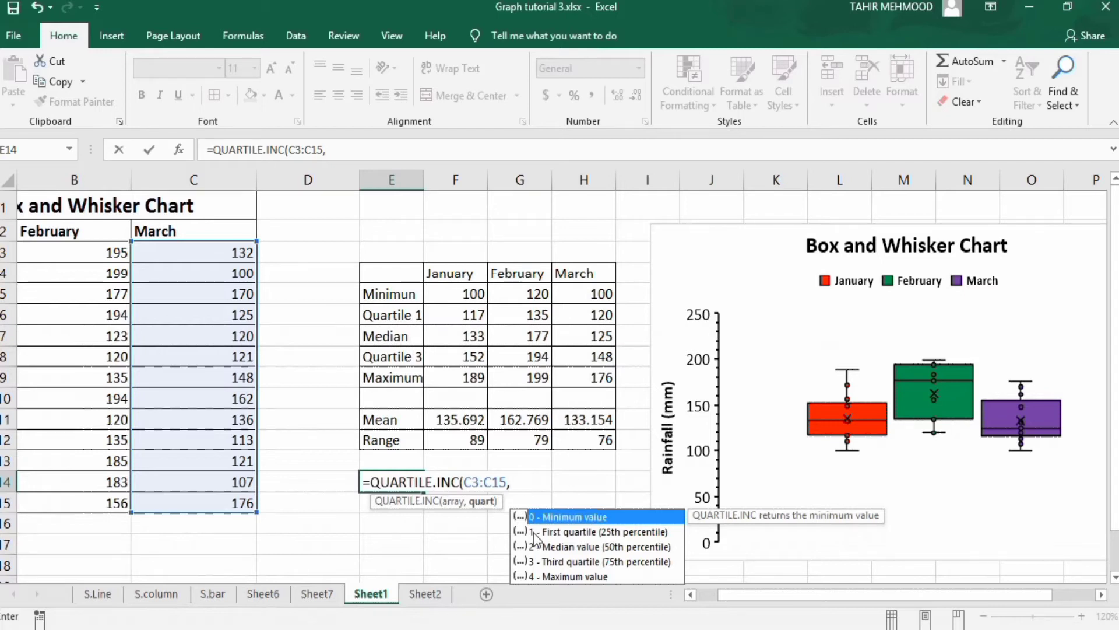
double_click(568, 531)
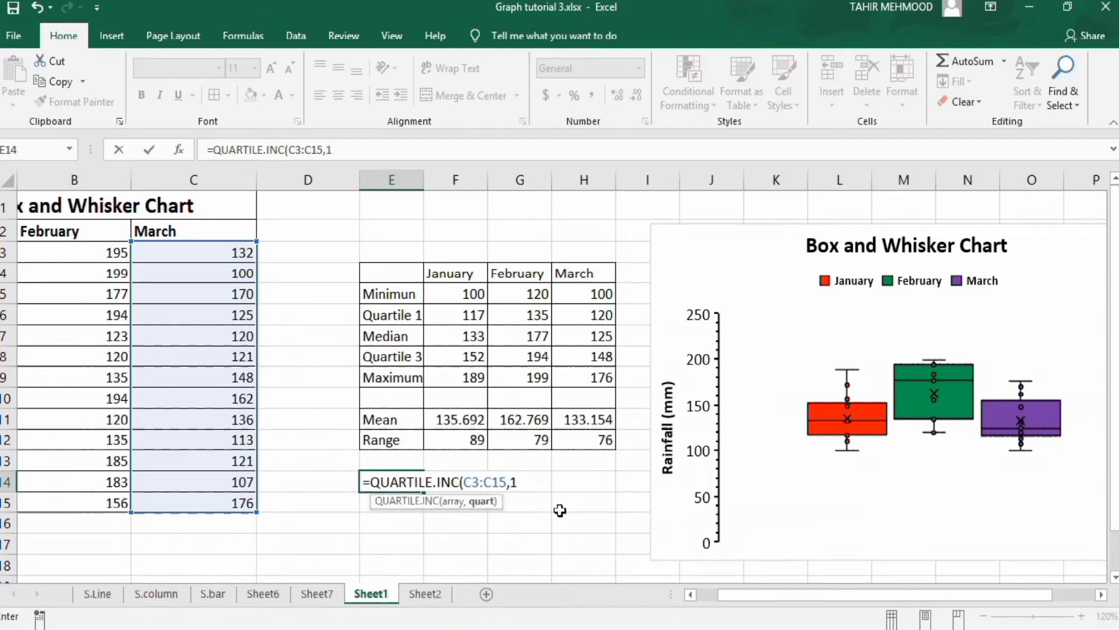
key("Return")
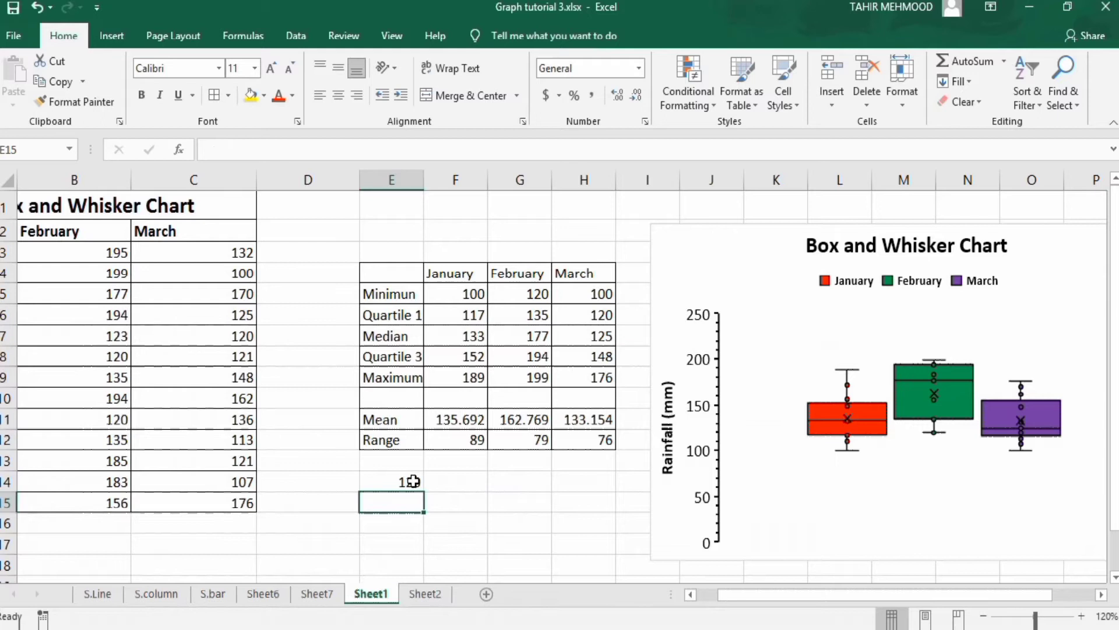
left_click(413, 481)
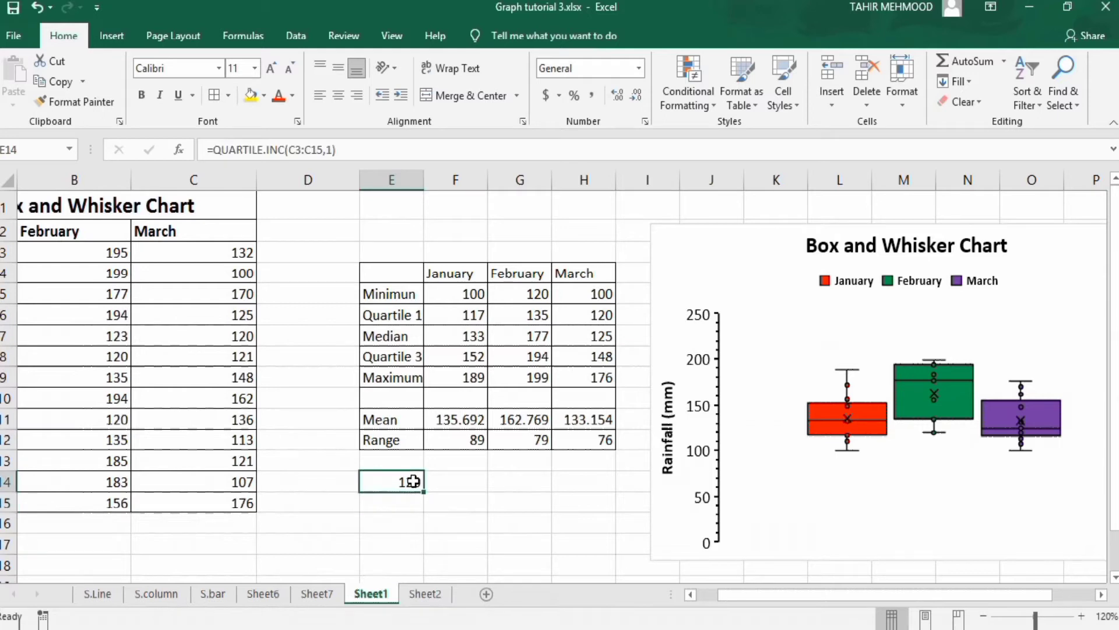
left_click(590, 317)
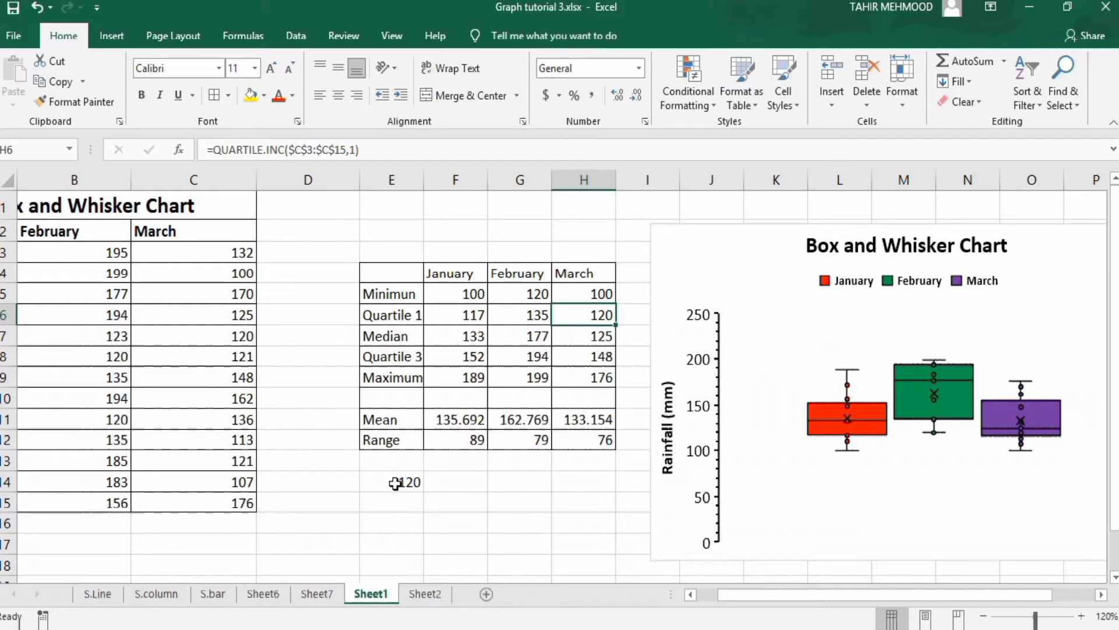
left_click(395, 483)
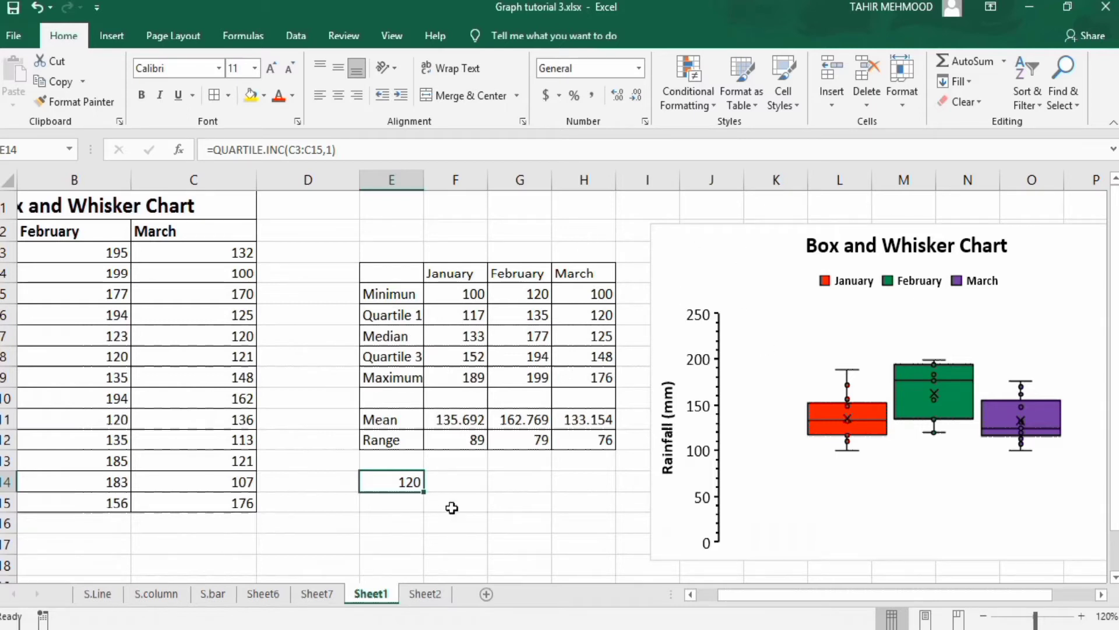
key("F2")
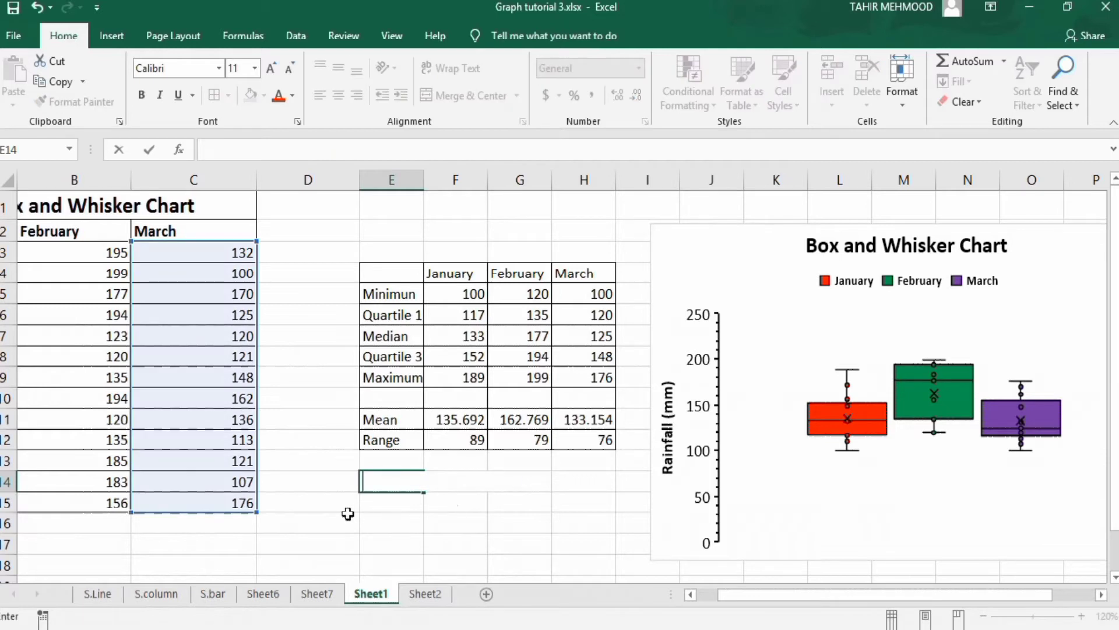
On Sheet2, select the January–March data table A2:C15.
left_click(348, 515)
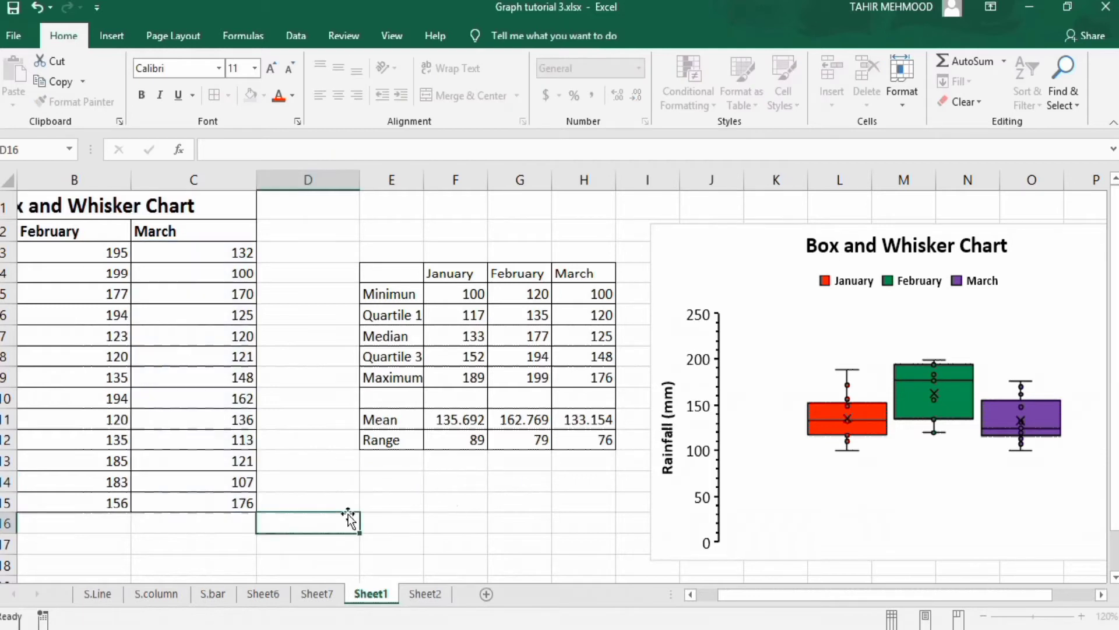
left_click(429, 593)
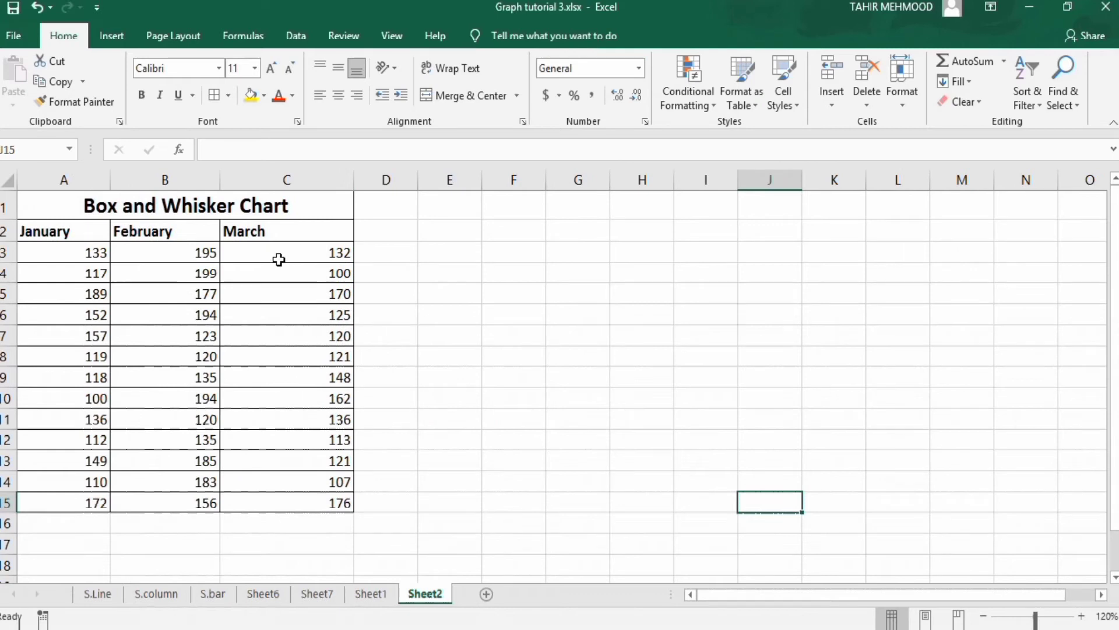
left_click(339, 501)
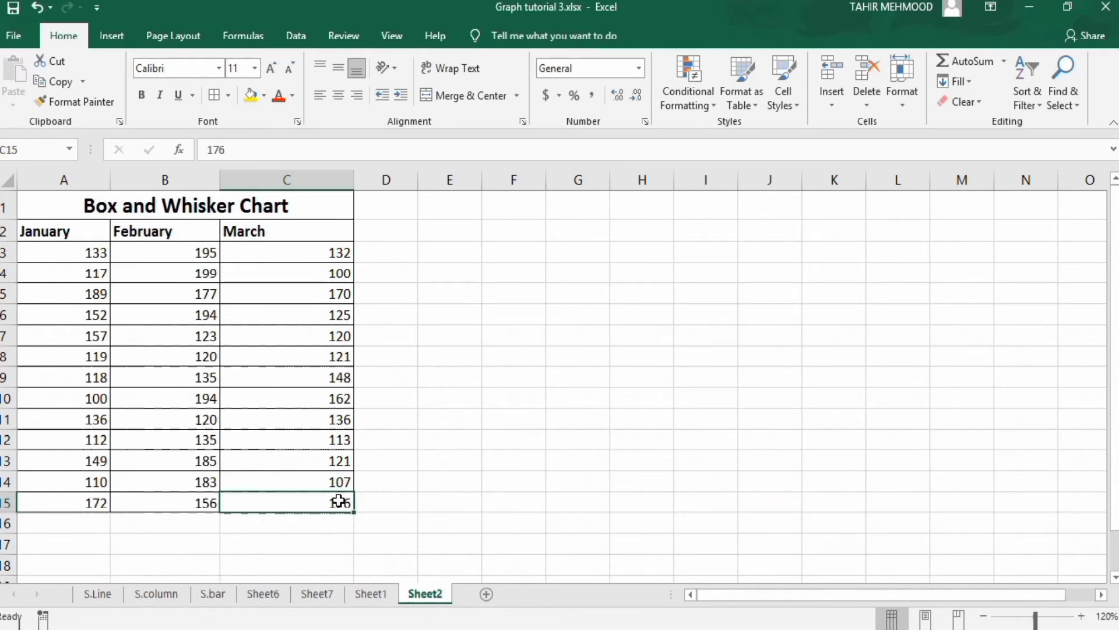
left_click_drag(339, 500, 89, 235)
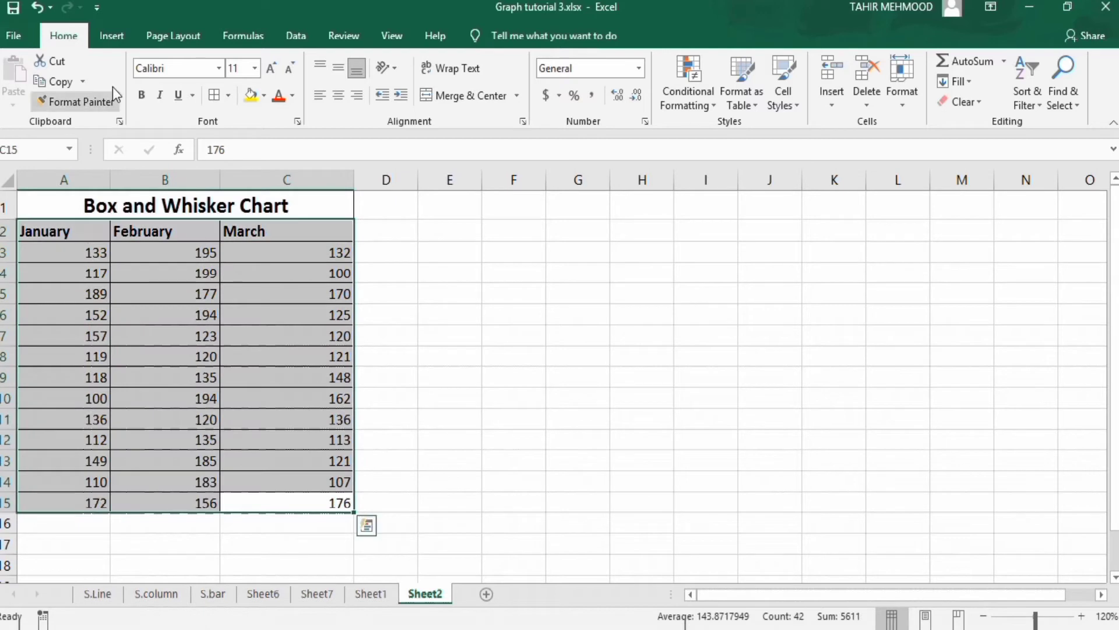
Insert a box and whisker chart and move it right, clear of the March column.
left_click(113, 38)
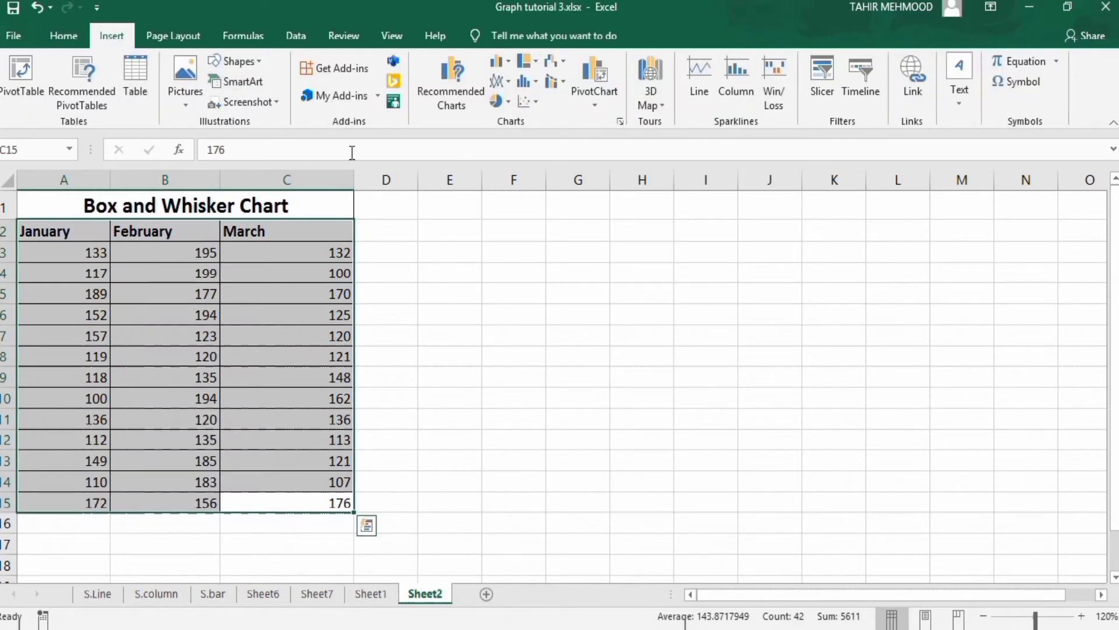
left_click(537, 83)
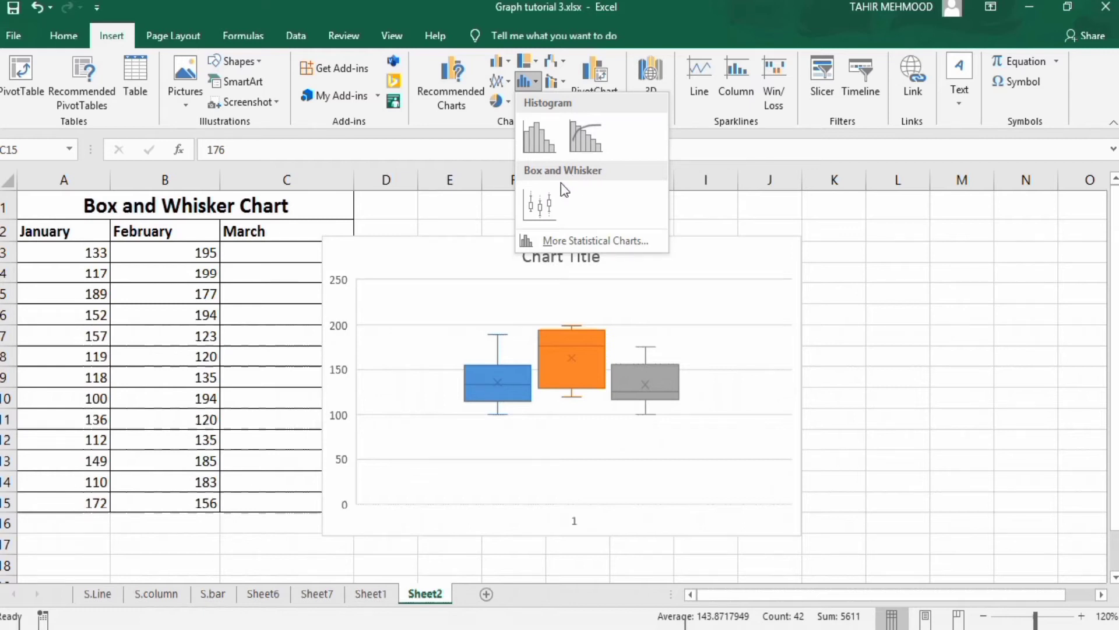
left_click(542, 204)
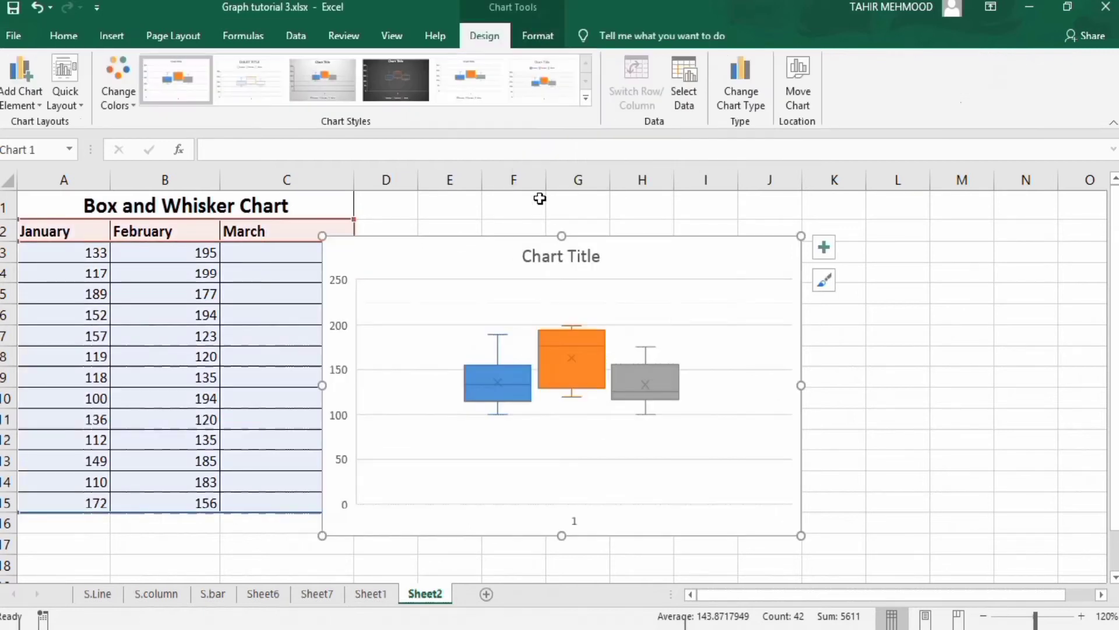
mouse_move(522, 243)
left_mouse_down()
mouse_move(631, 226)
mouse_move(626, 208)
left_mouse_up()
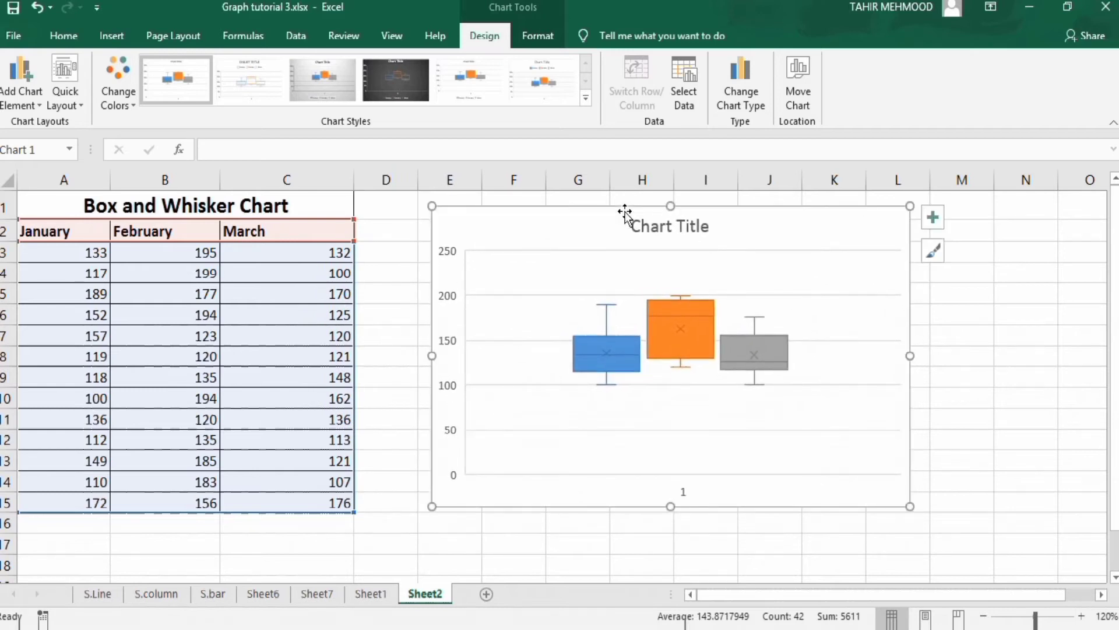
Widen and heighten the chart, add axis titles and a January–March legend, and drop gridlines.
left_click_drag(910, 355, 976, 355)
left_click_drag(706, 507, 706, 557)
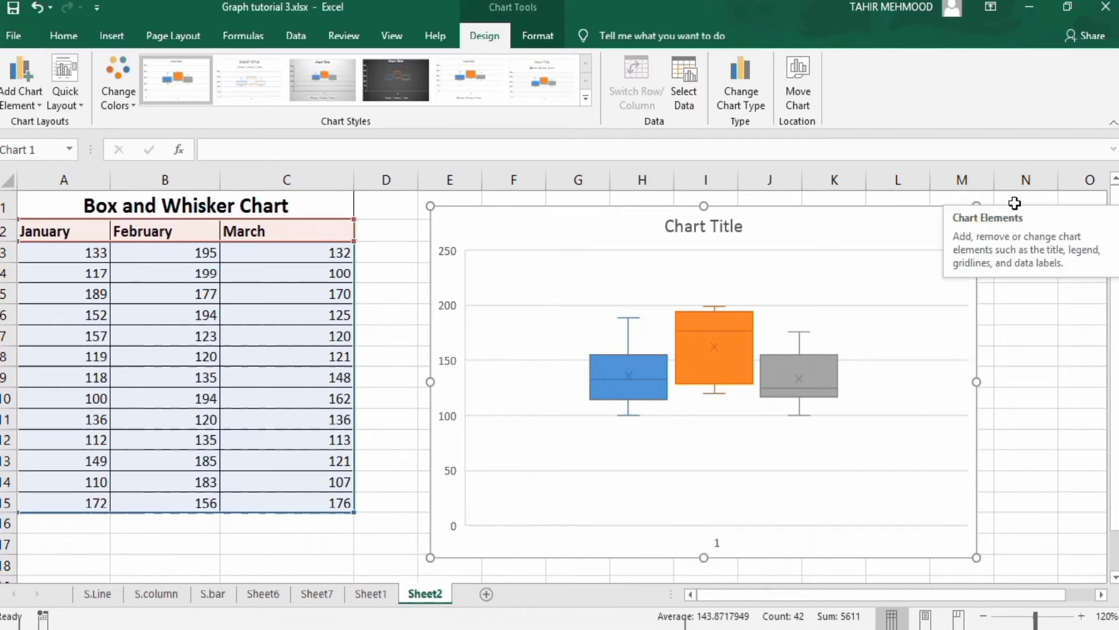
left_click(1000, 218)
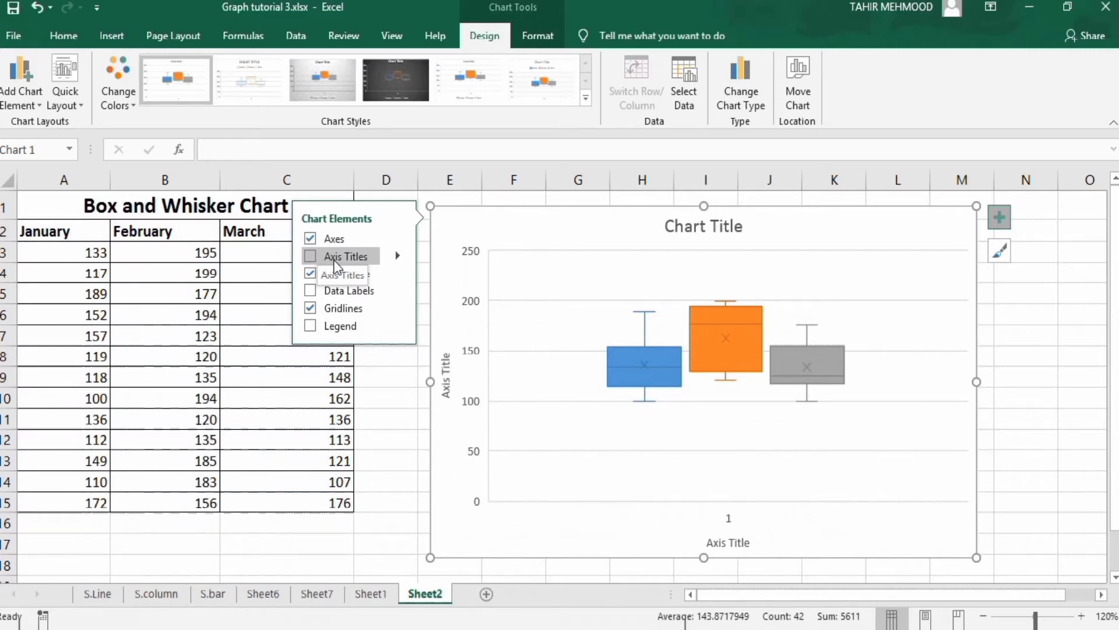
left_click(310, 257)
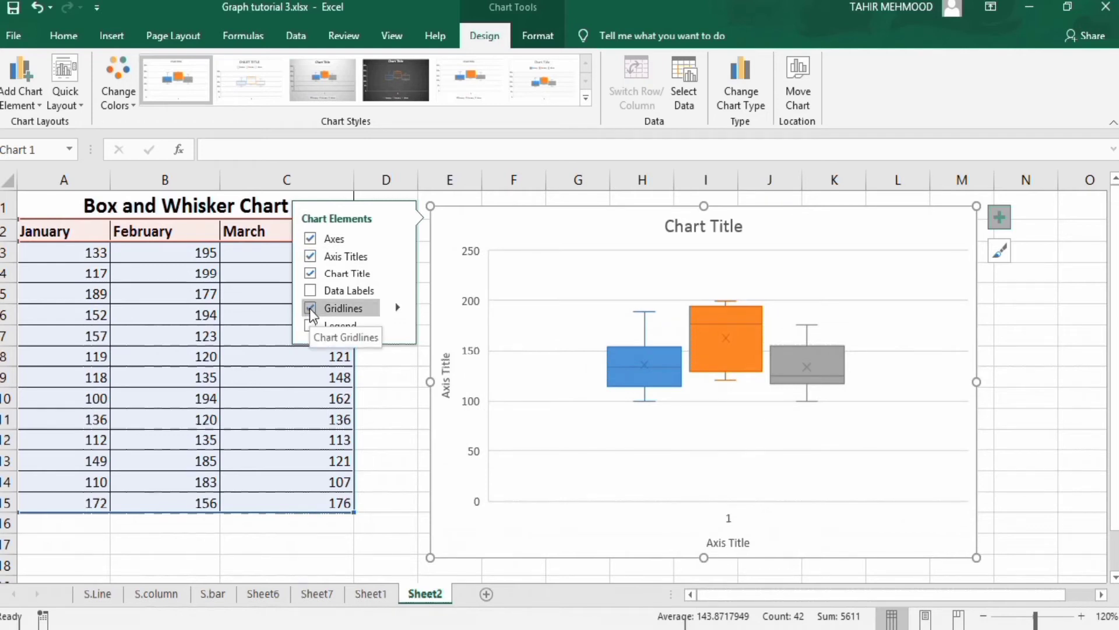
left_click(309, 308)
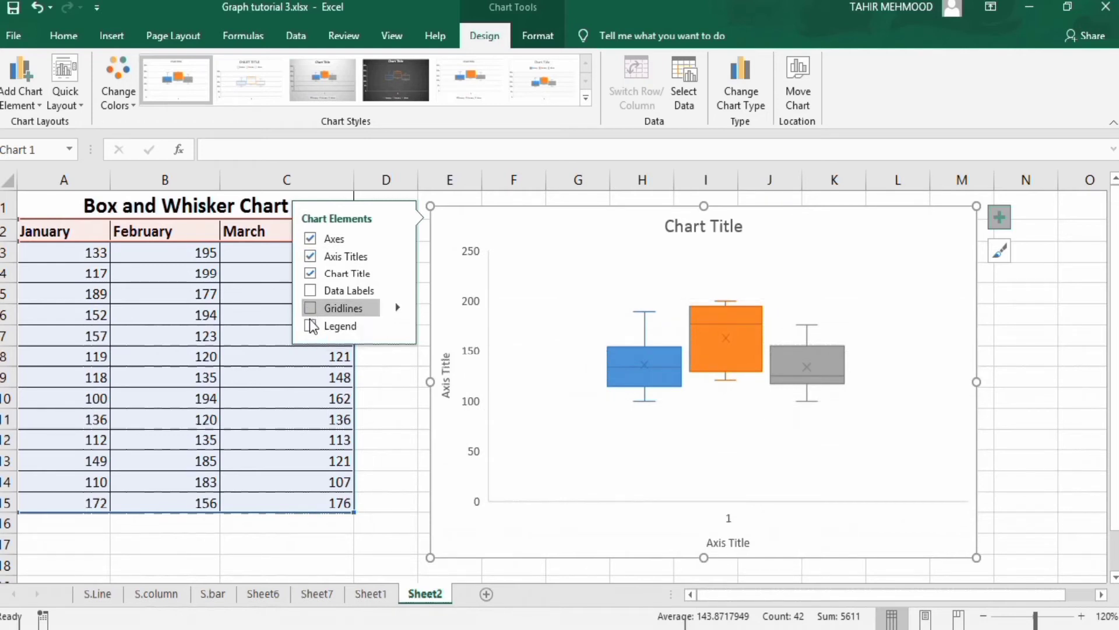
left_click(310, 326)
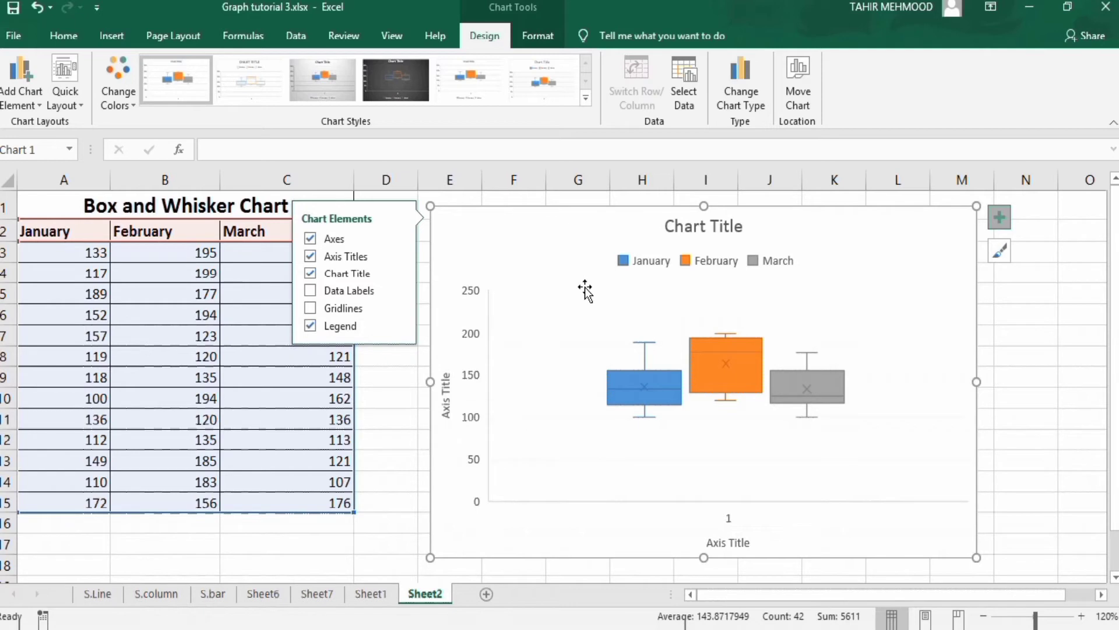
left_click(1014, 338)
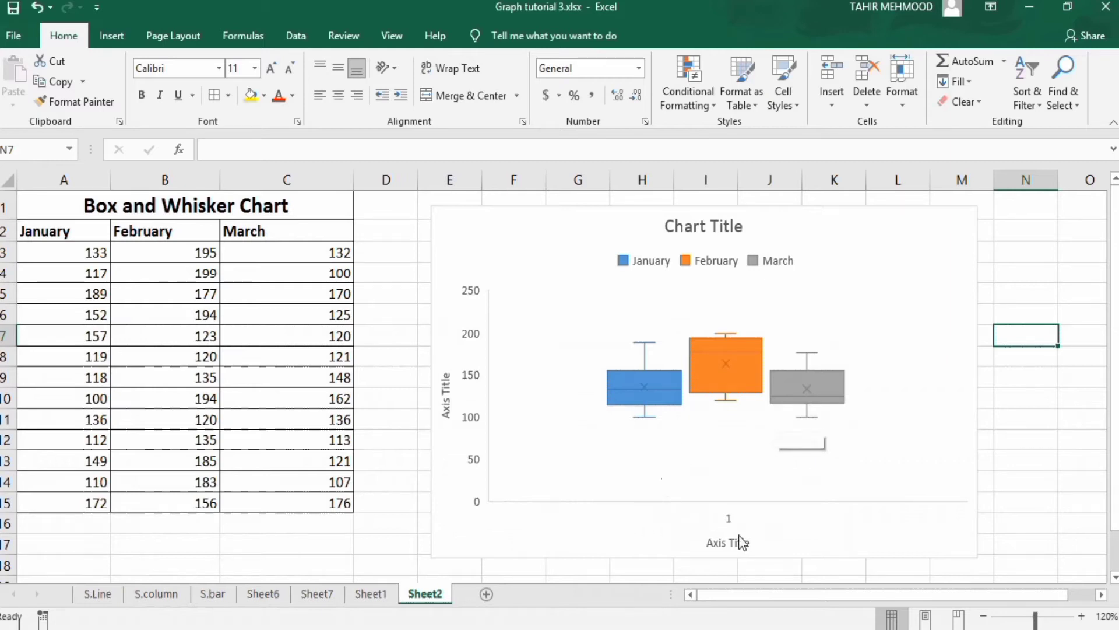
Delete the chart's horizontal axis and the horizontal axis title.
left_click(729, 519)
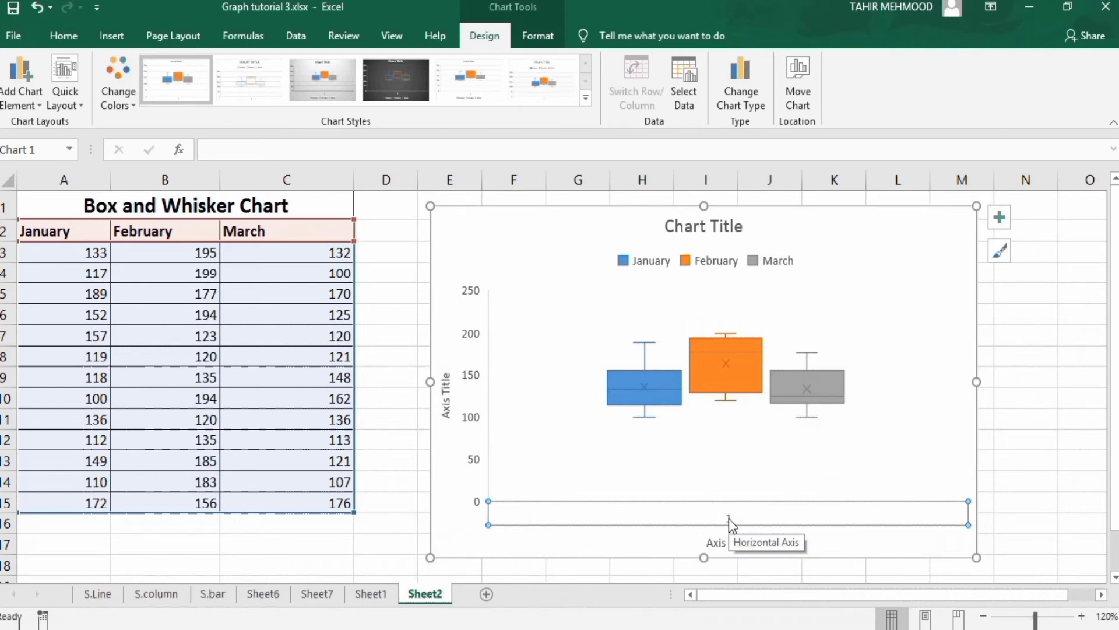
key("Delete")
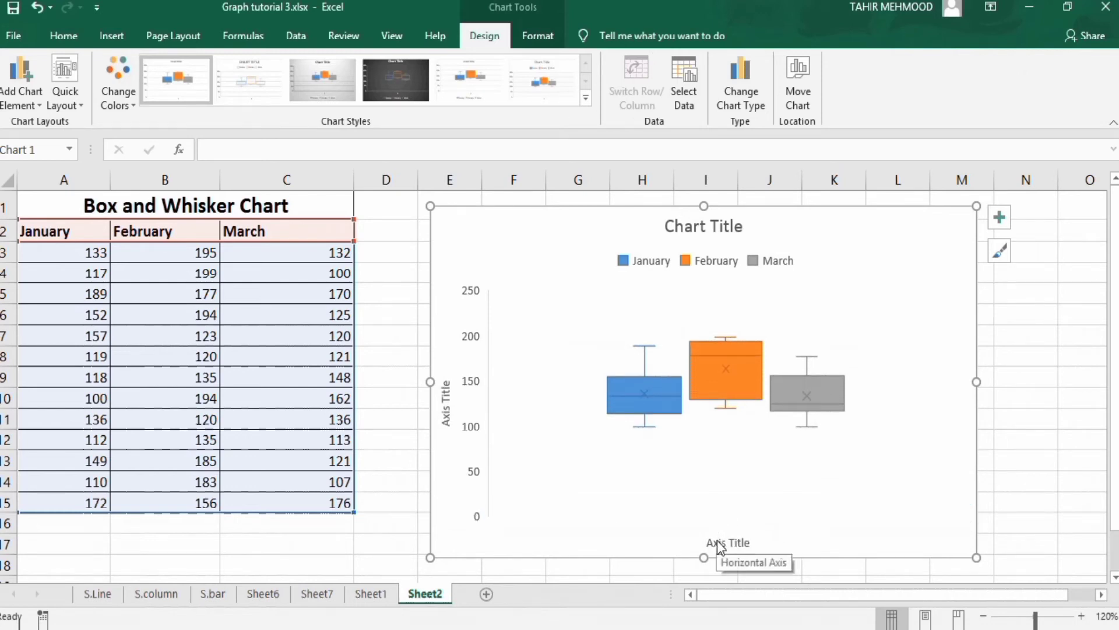
left_click(717, 541)
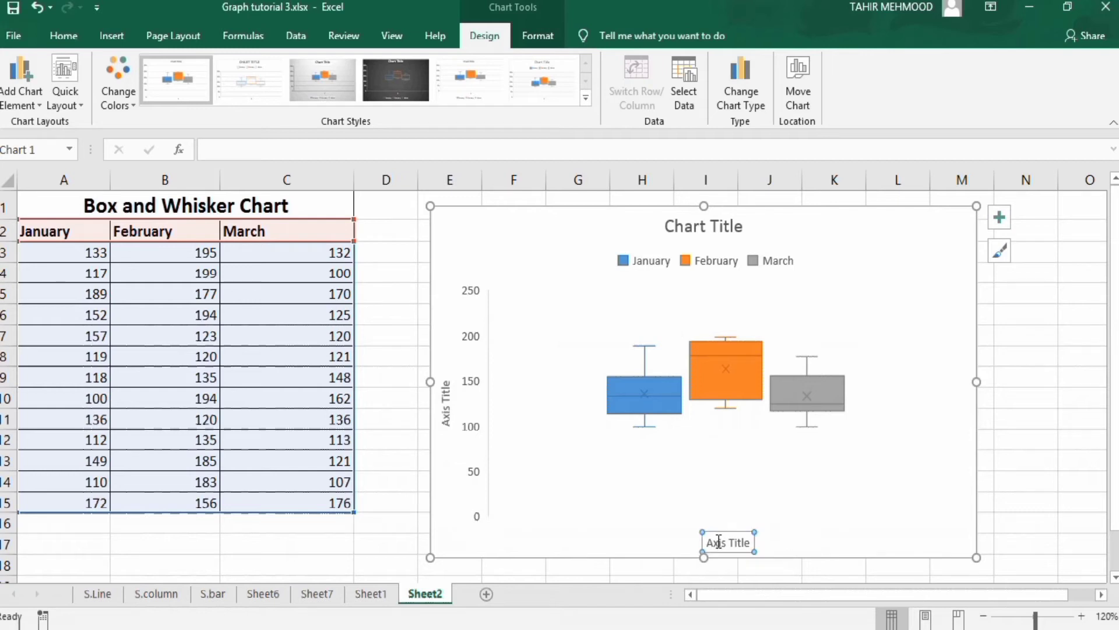
key("Delete")
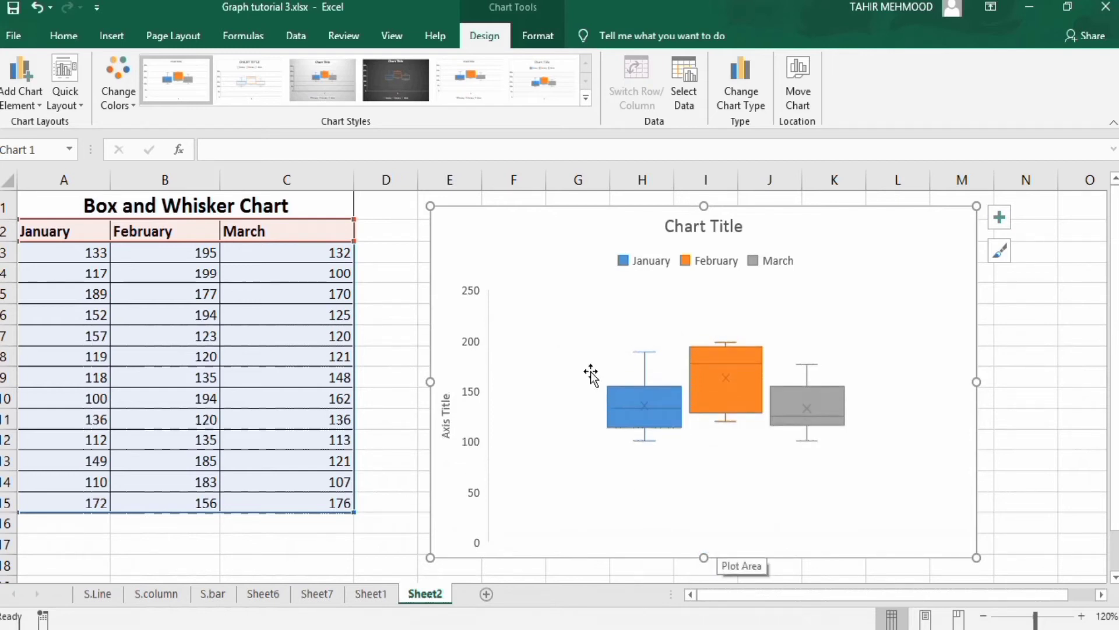
left_click(689, 226)
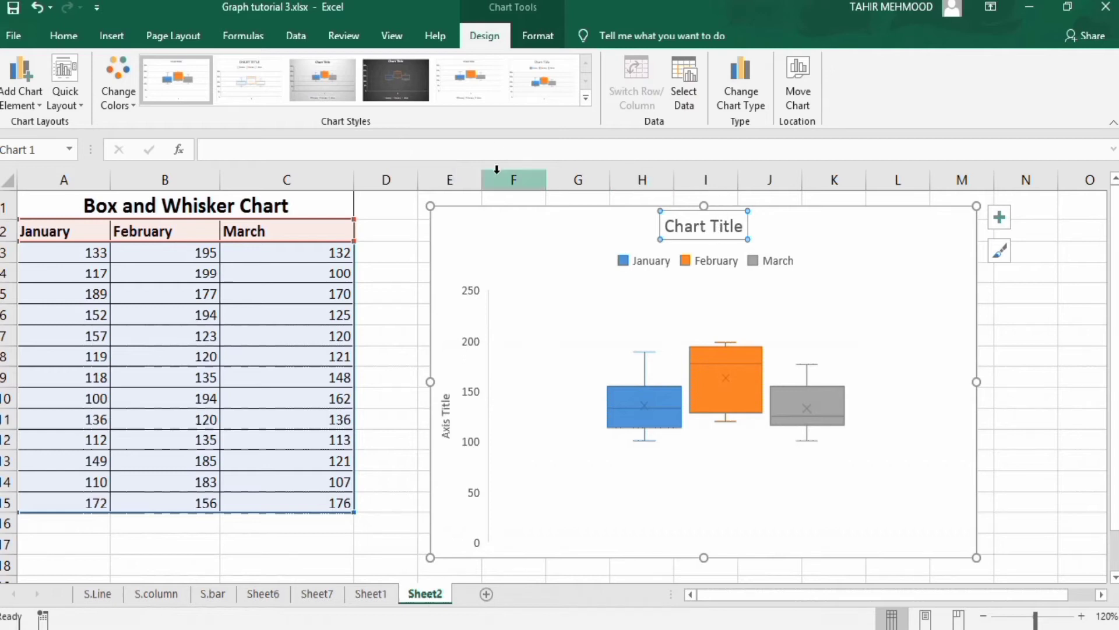
Replace the chart title with the copied 'Box and Whisker Chart' heading from A1.
left_click(208, 207)
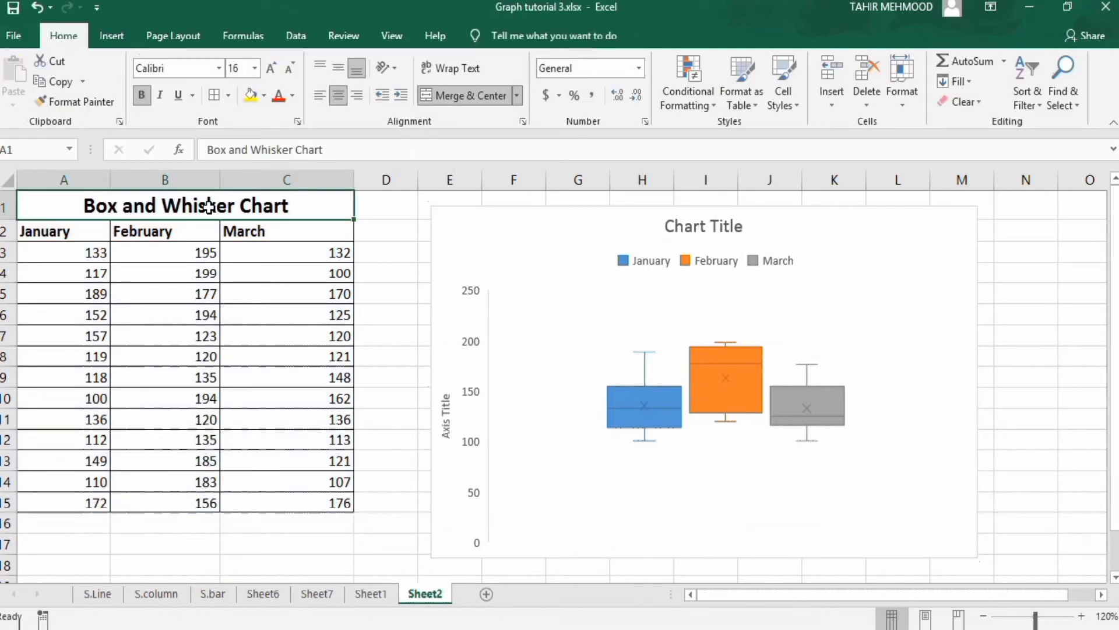
right_click(209, 207)
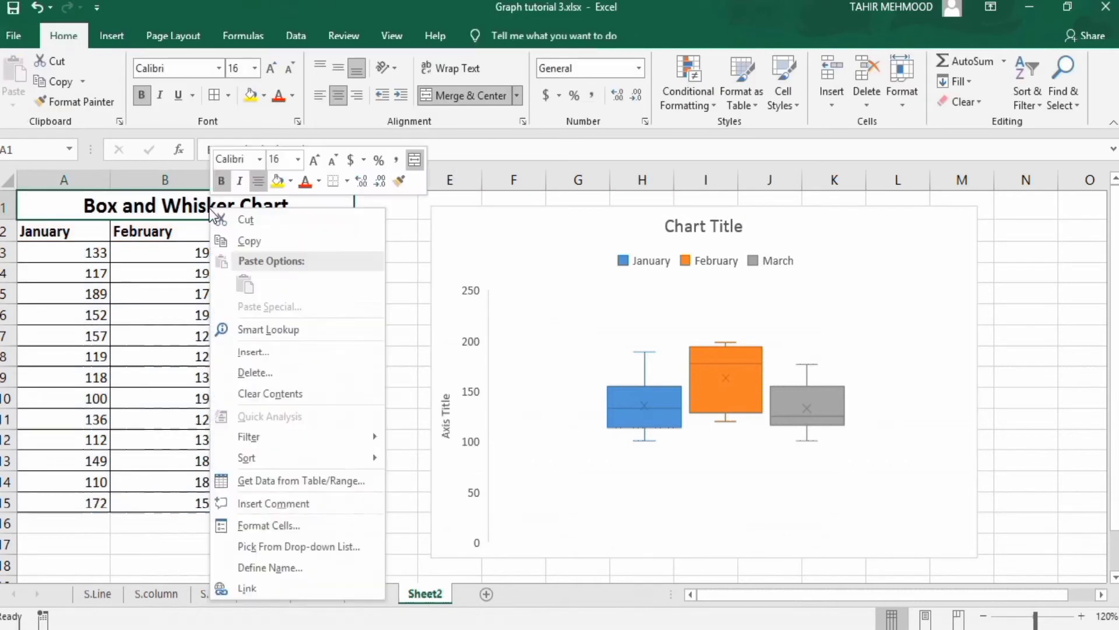
left_click(245, 239)
left_click(720, 227)
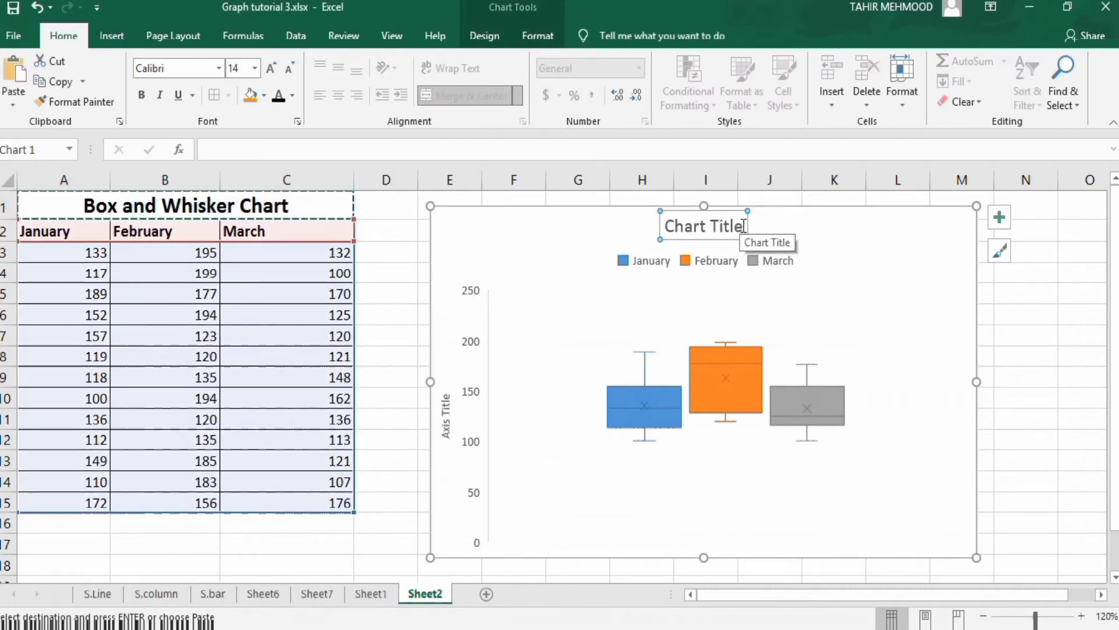
left_click_drag(744, 226, 684, 224)
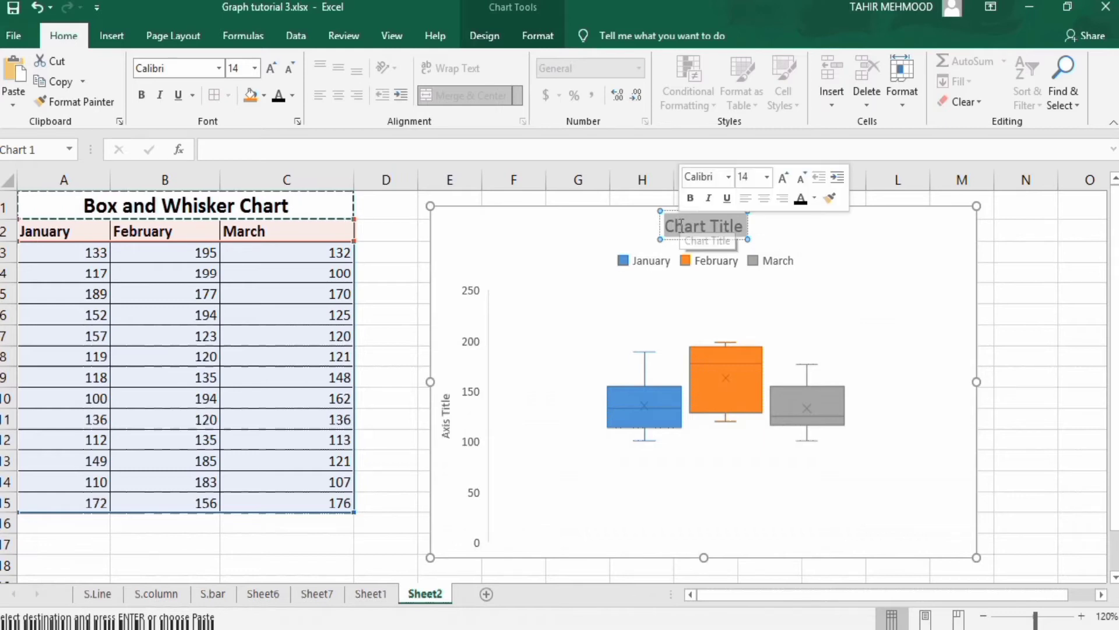
key("ctrl+v")
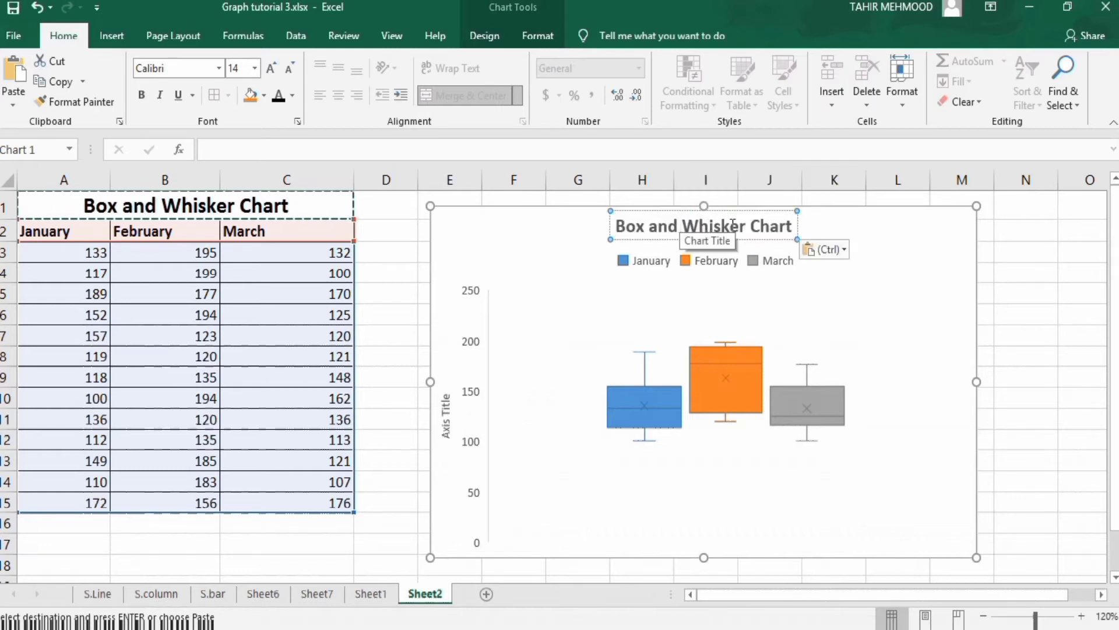
Format the chart title text as bold 18 pt.
left_click_drag(791, 223, 618, 232)
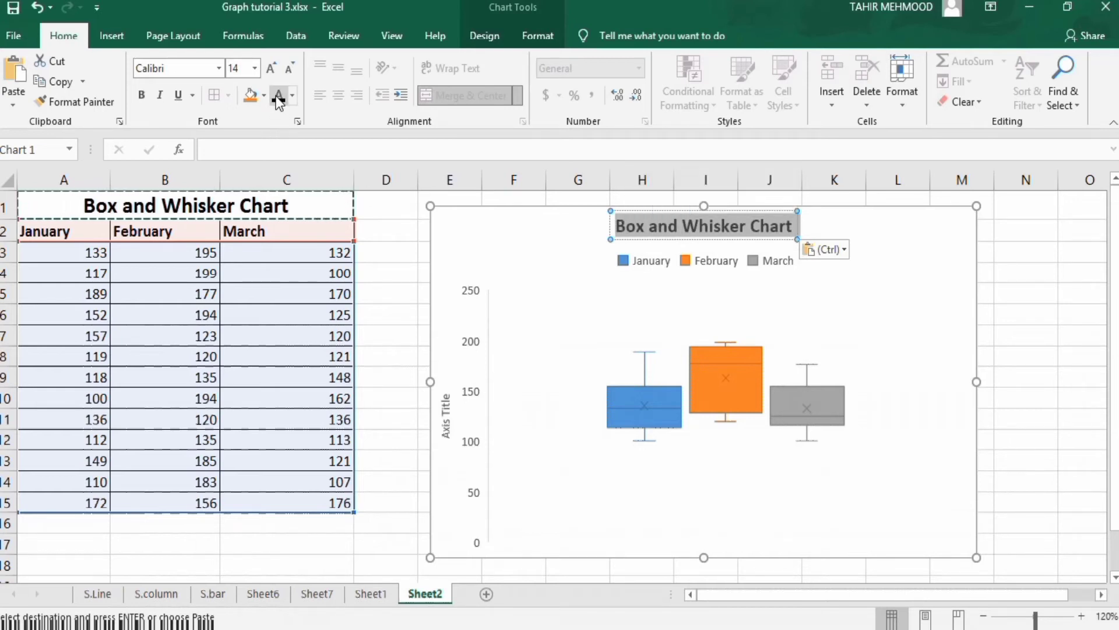
left_click(143, 91)
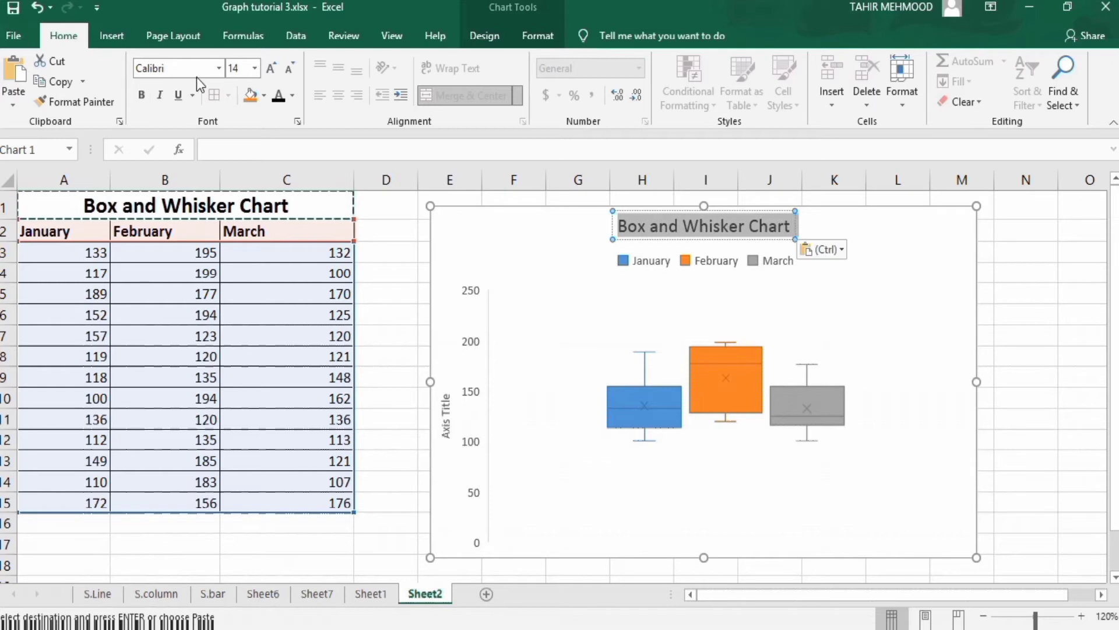
left_click(256, 69)
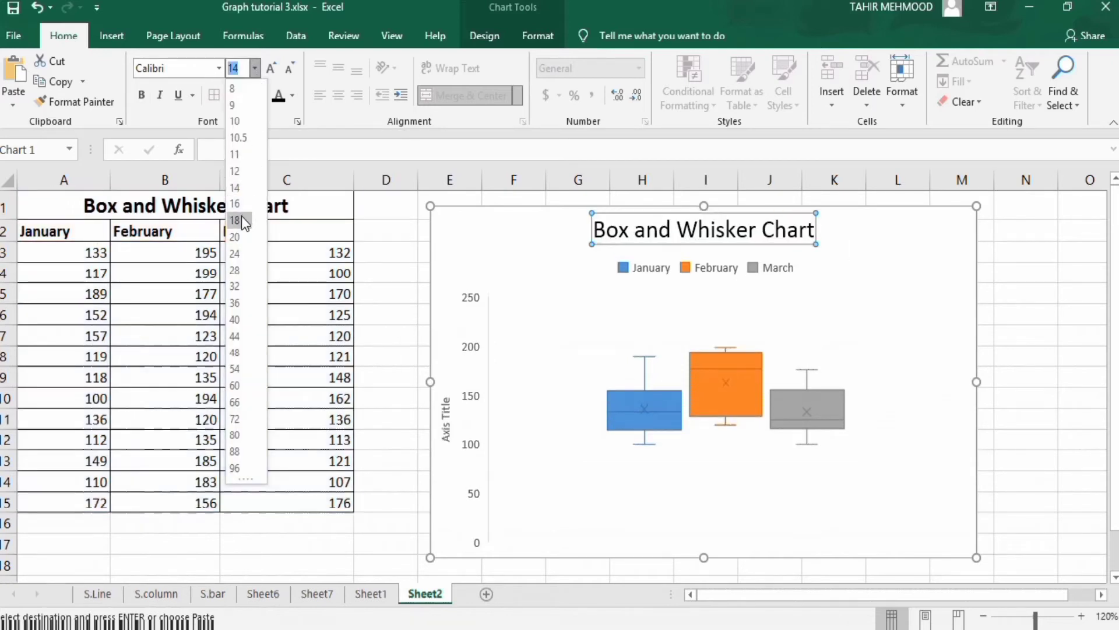
left_click(240, 219)
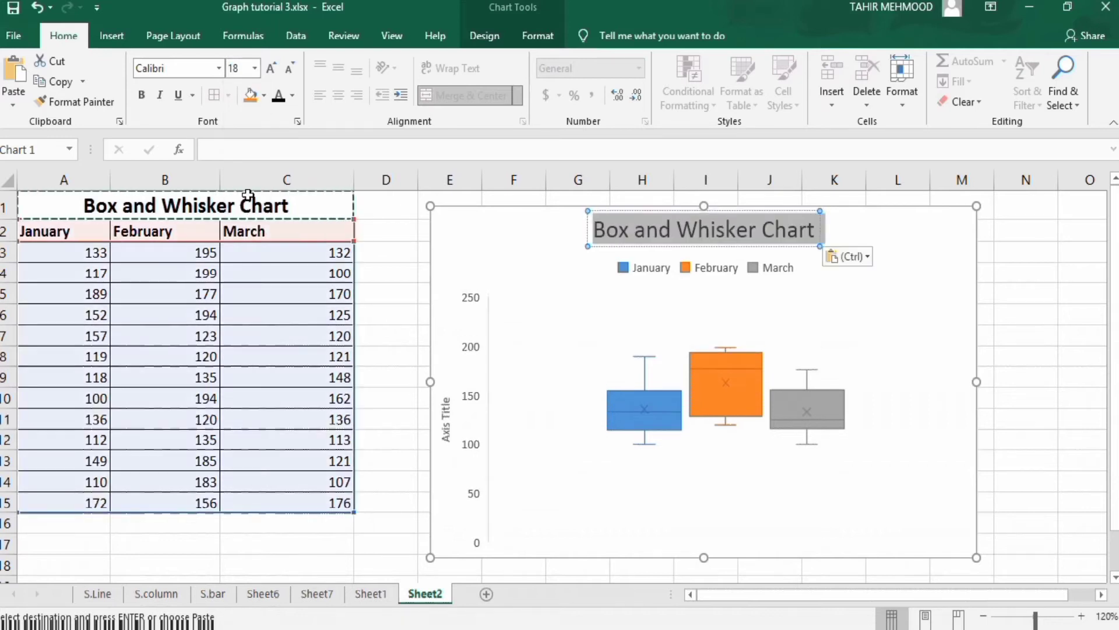
left_click(141, 95)
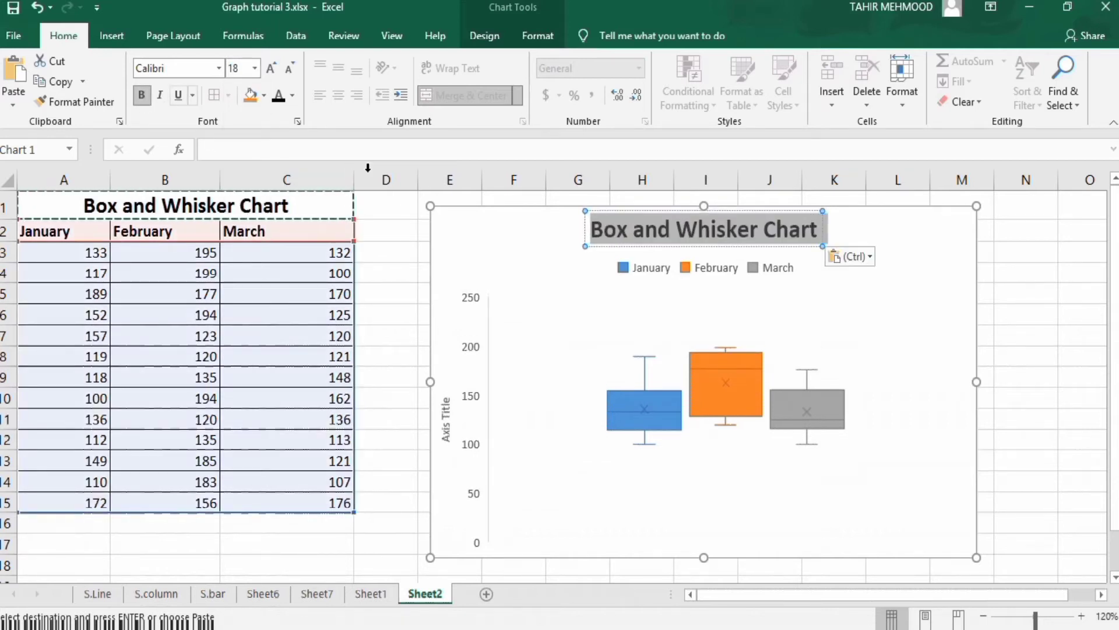
Set the vertical axis numbers to 12 pt in regular, non-bold weight.
left_click(471, 303)
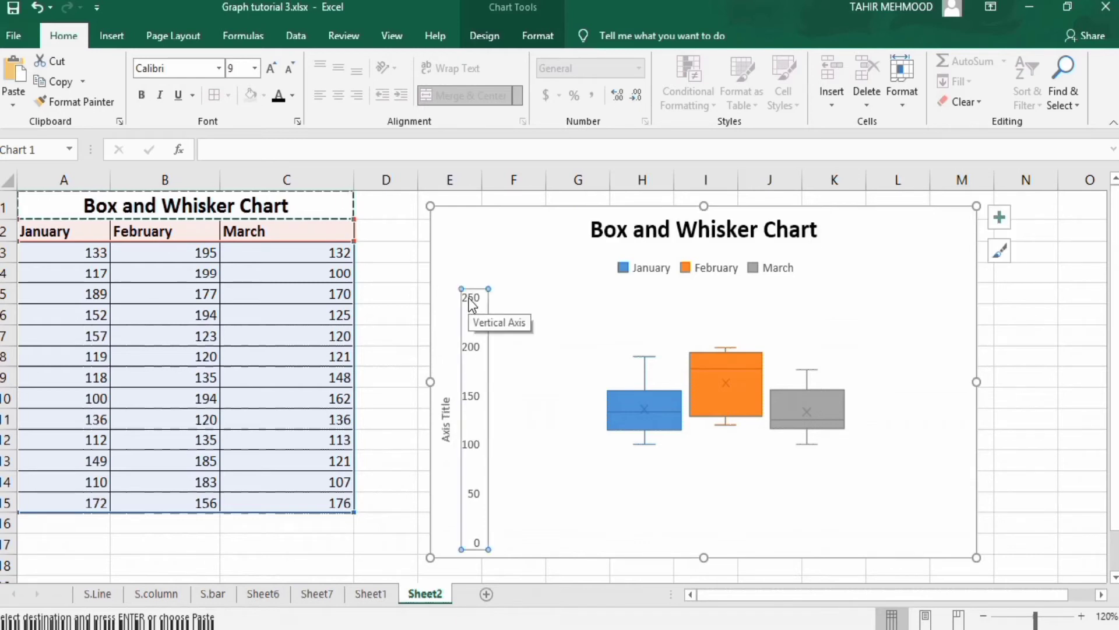
left_click(141, 95)
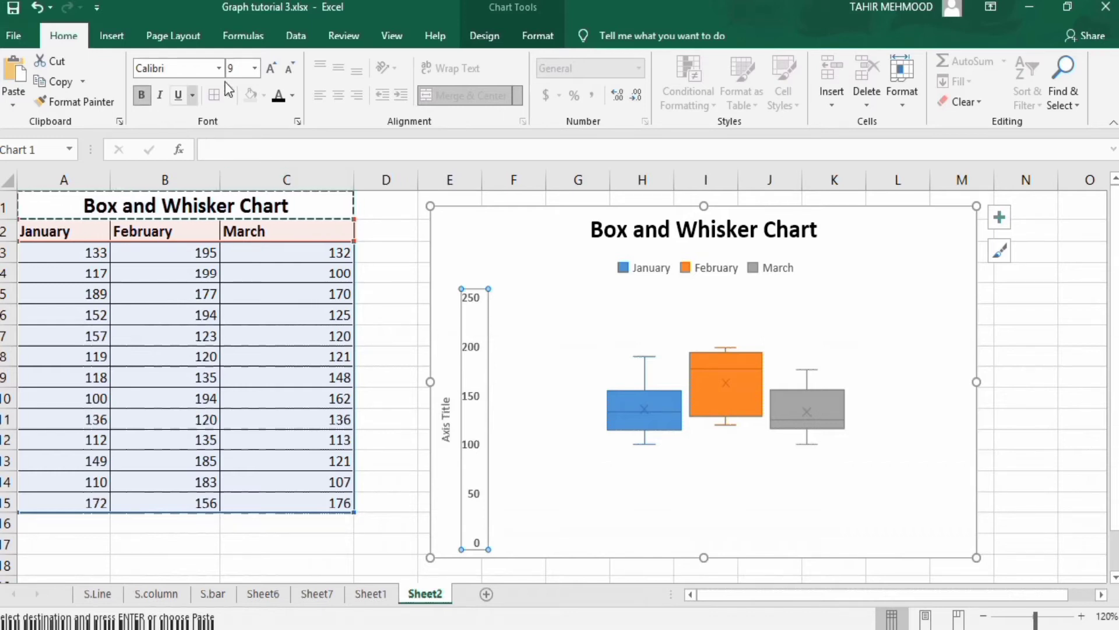
left_click(255, 69)
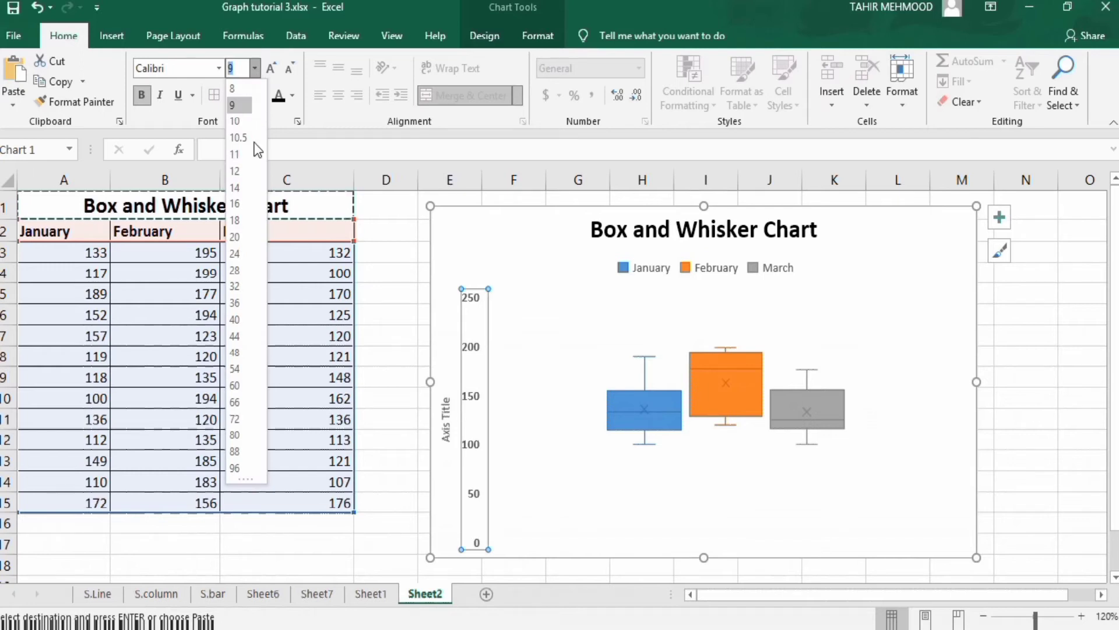
left_click(241, 171)
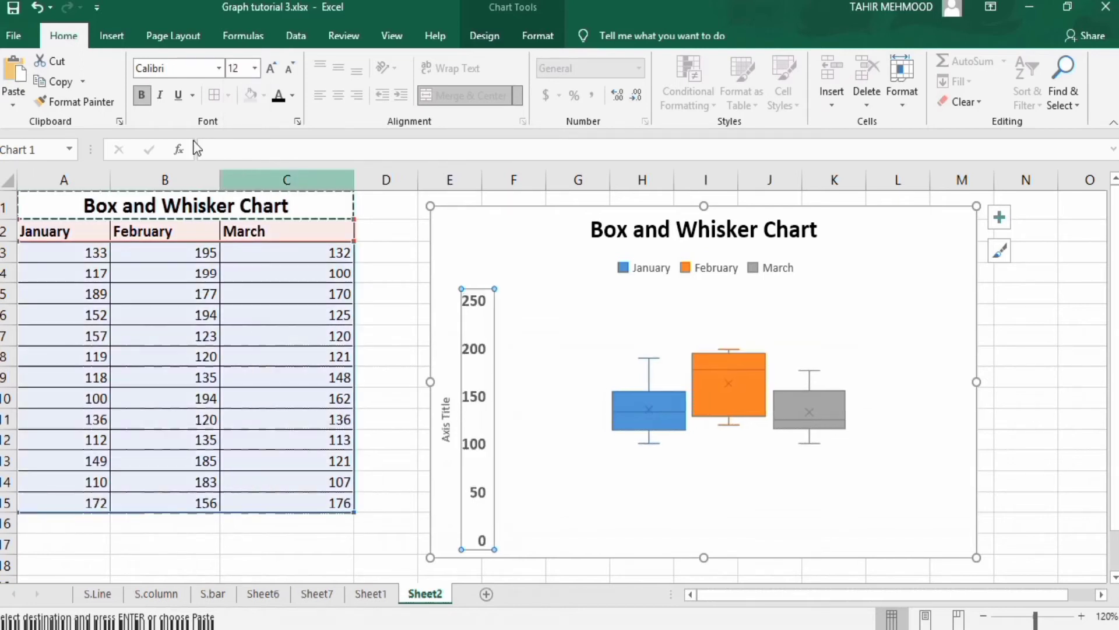
left_click(142, 91)
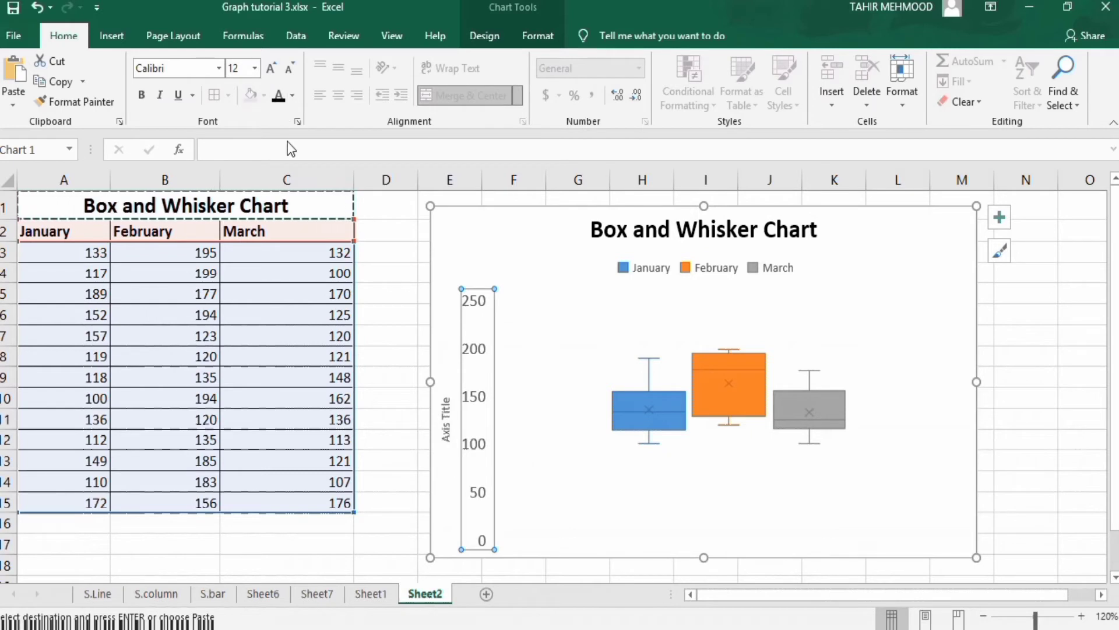
Set the vertical axis major and minor tick marks to Outside.
right_click(477, 349)
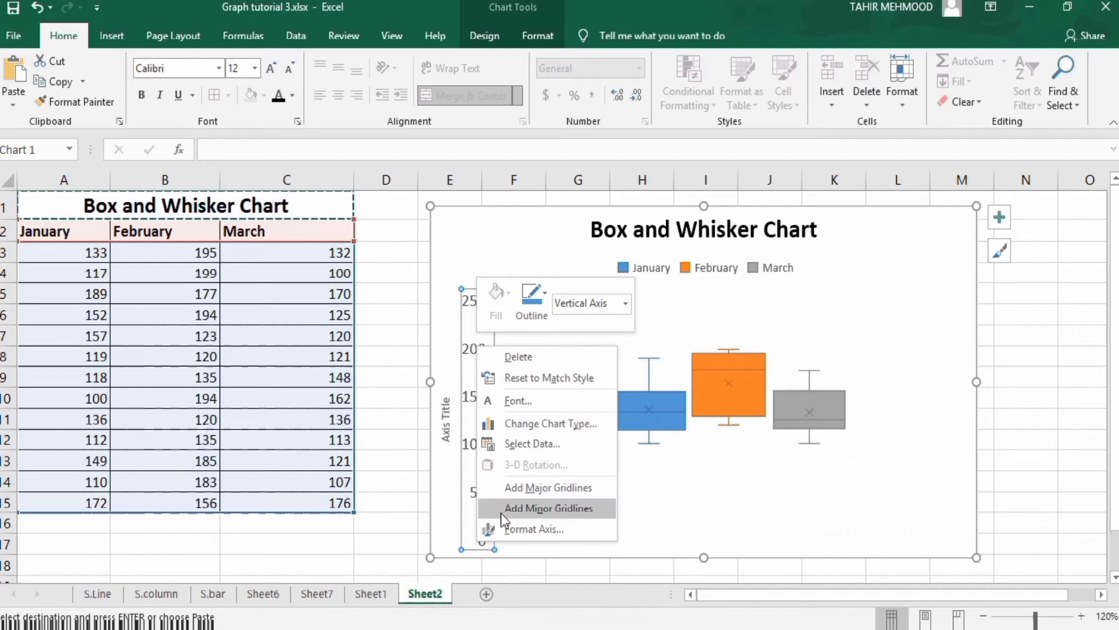
left_click(520, 532)
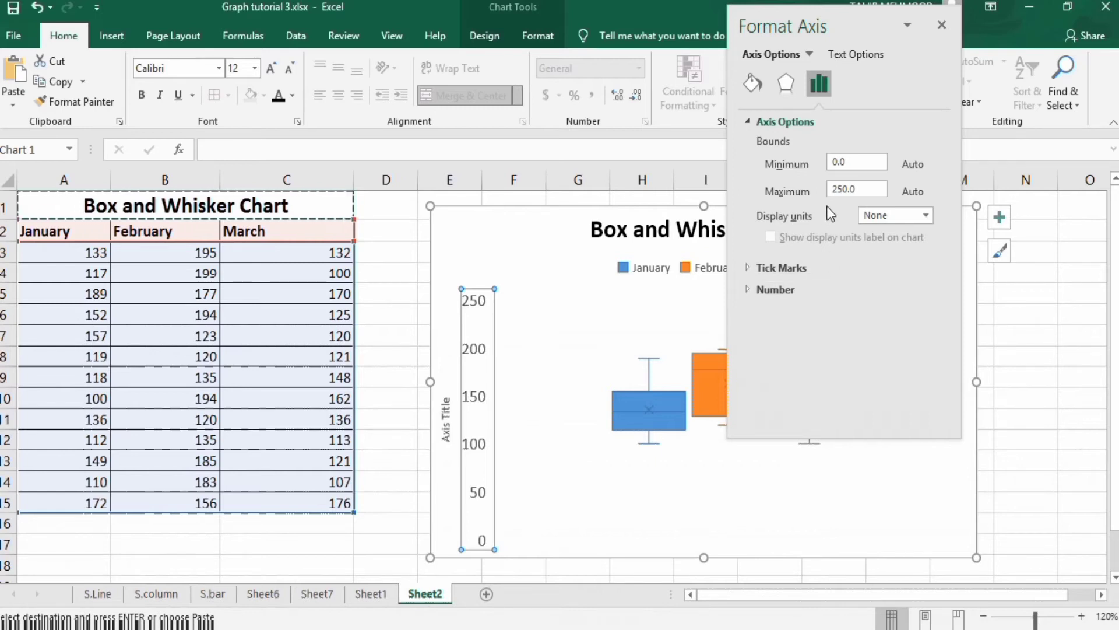
left_click(814, 267)
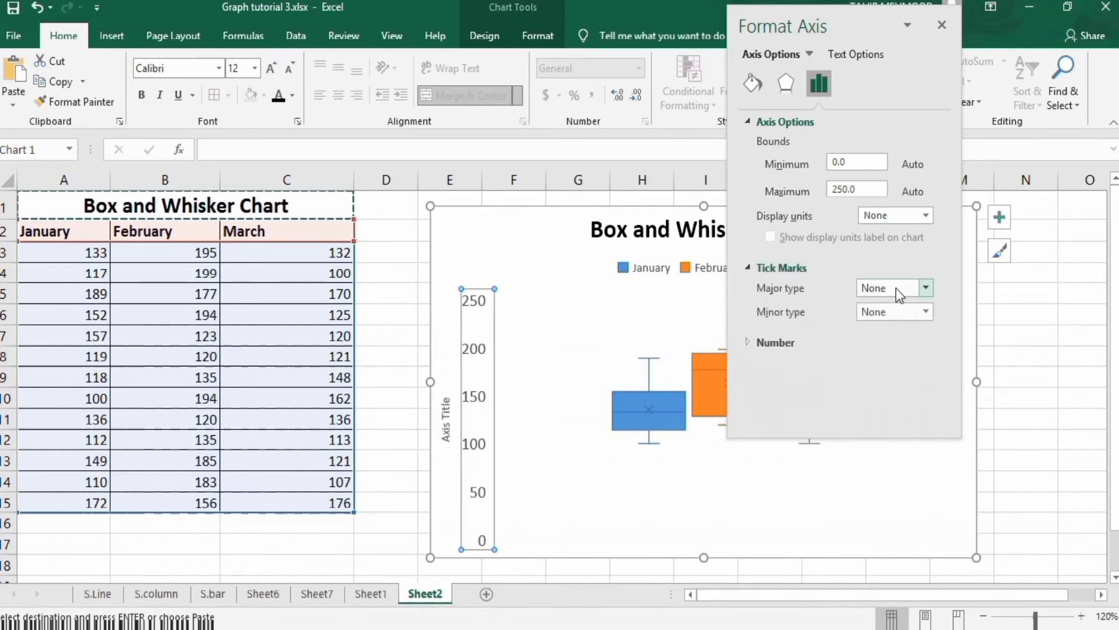
left_click(925, 289)
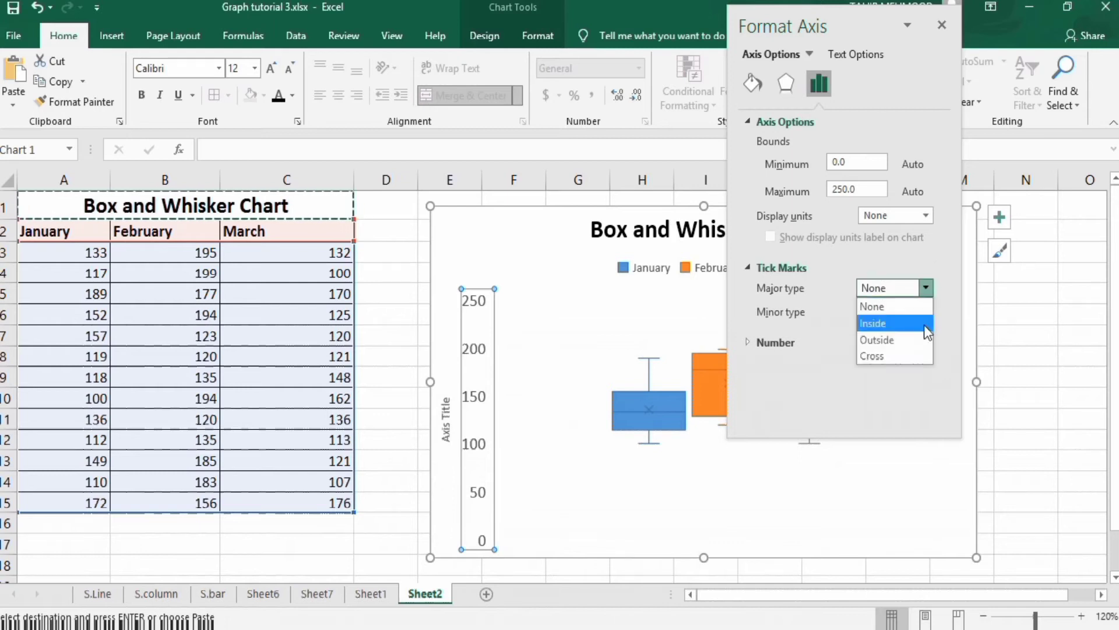
left_click(924, 337)
left_click(925, 312)
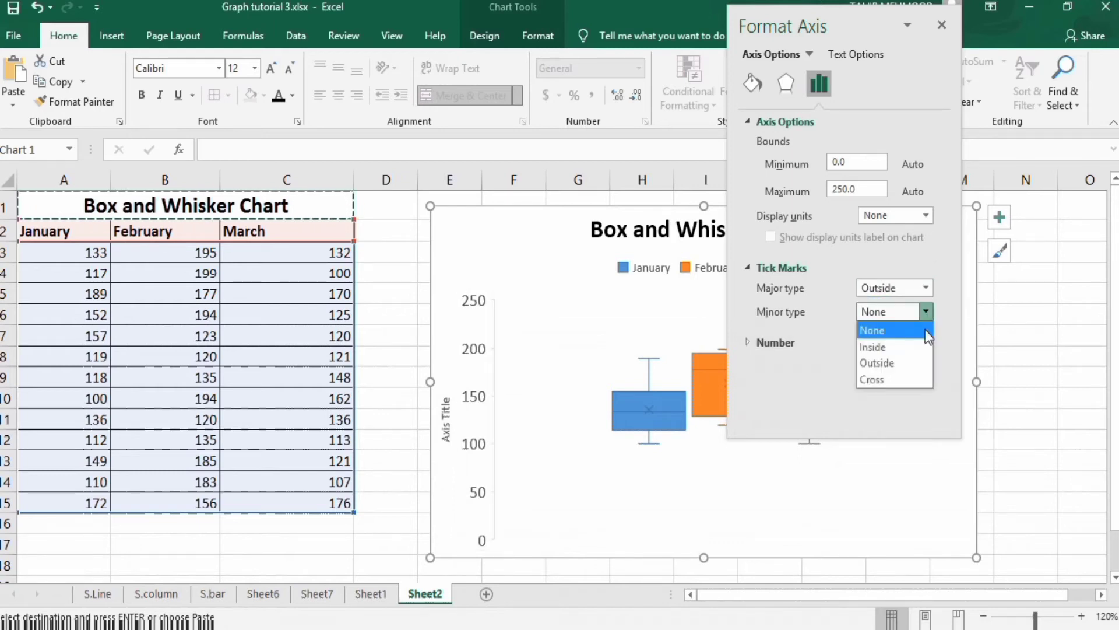
left_click(922, 361)
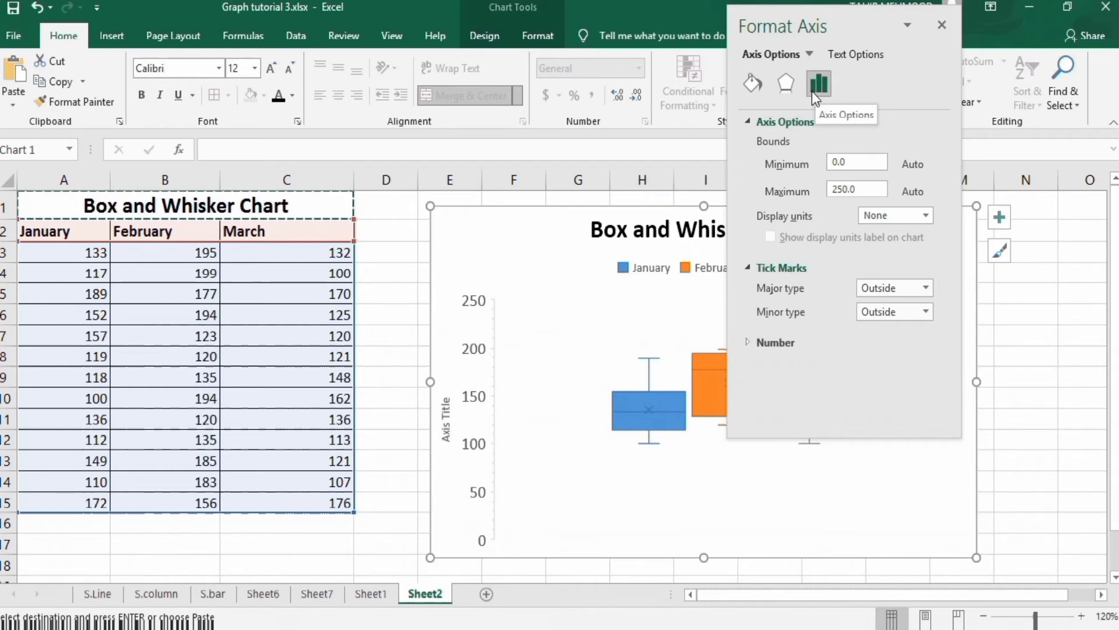
Give the vertical axis a solid 1.25 pt line.
left_click(754, 83)
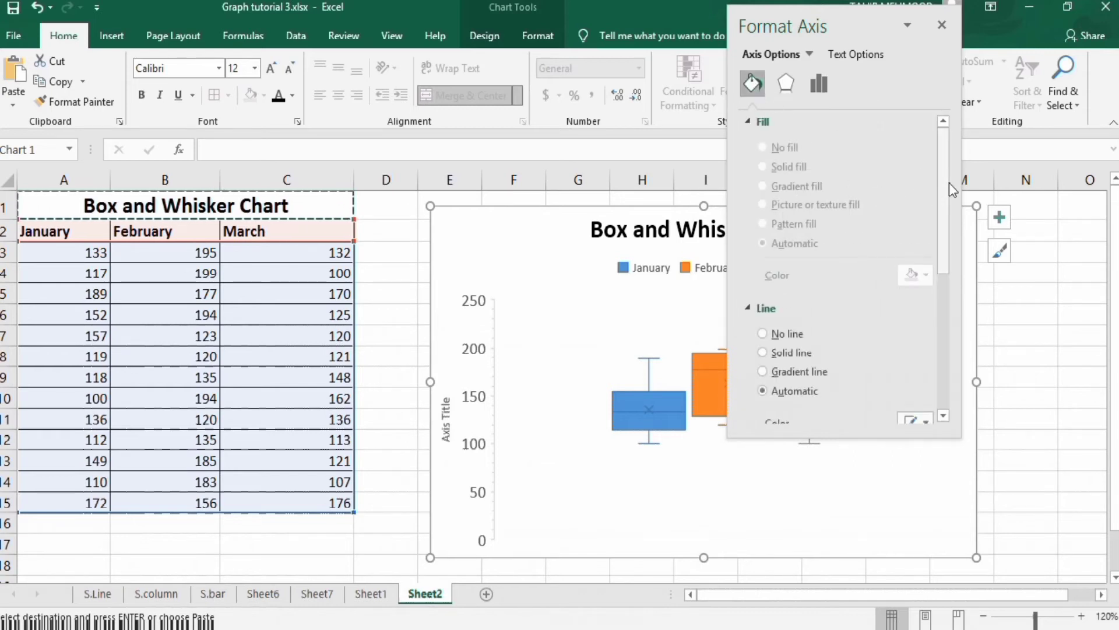
left_click_drag(948, 192, 949, 242)
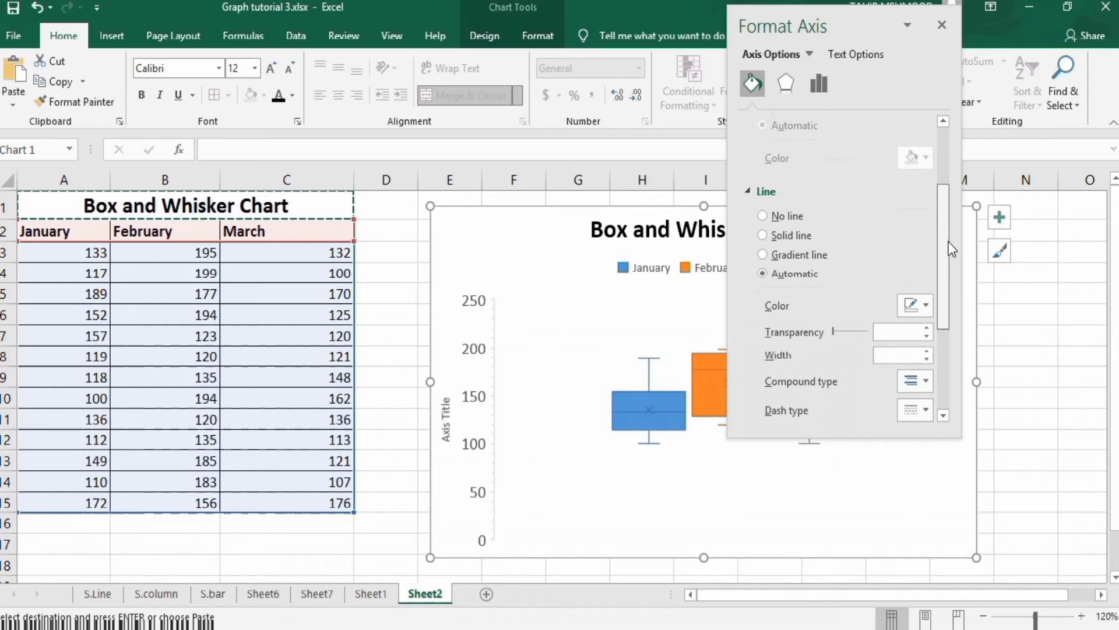
left_click(764, 236)
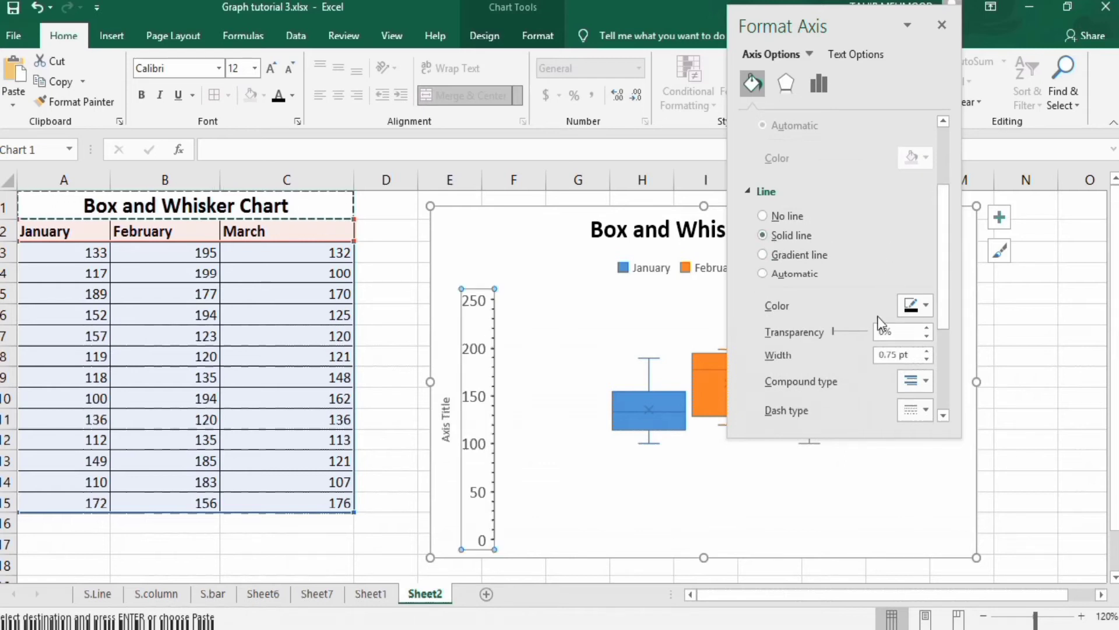
left_click(931, 351)
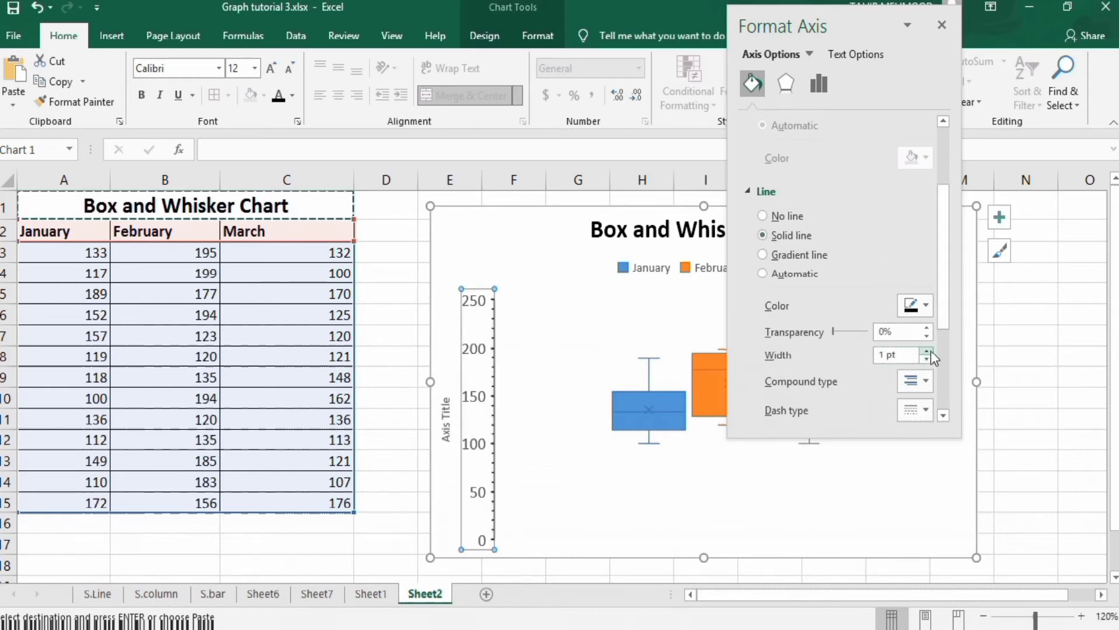
left_click(930, 351)
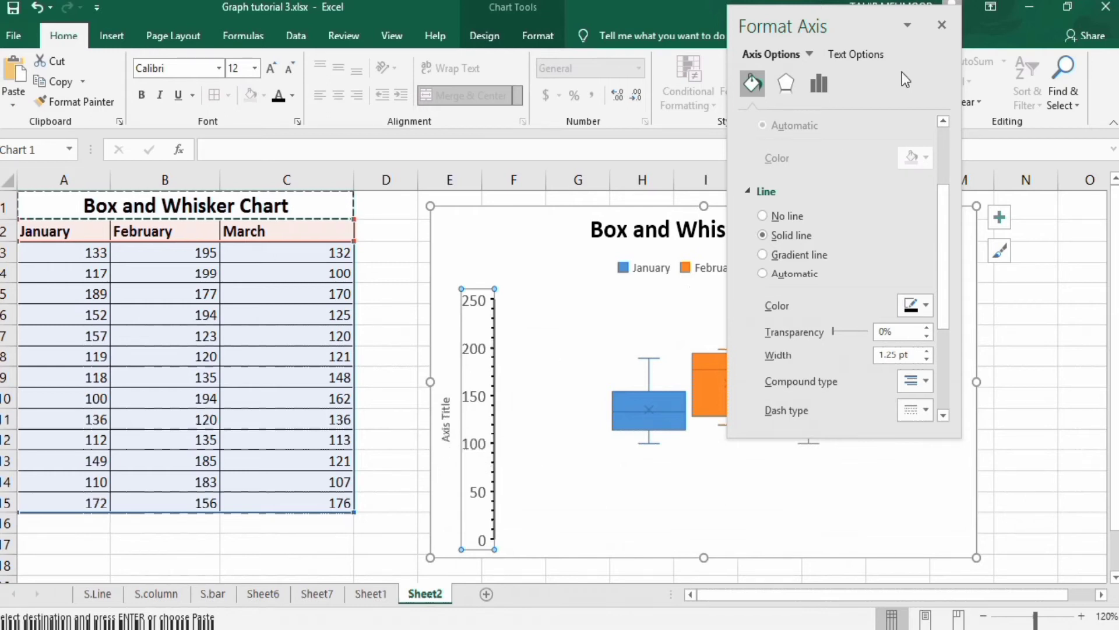
left_click(941, 26)
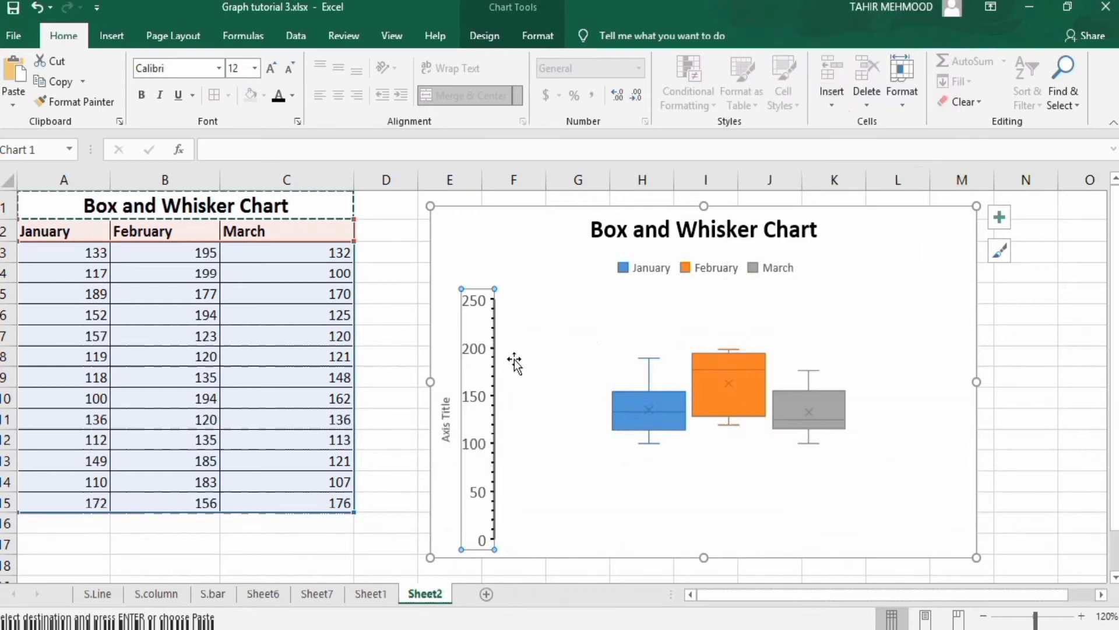
Make the vertical axis title bold 12 pt and begin retyping it as 'Rainfall (mm)'.
left_click(443, 416)
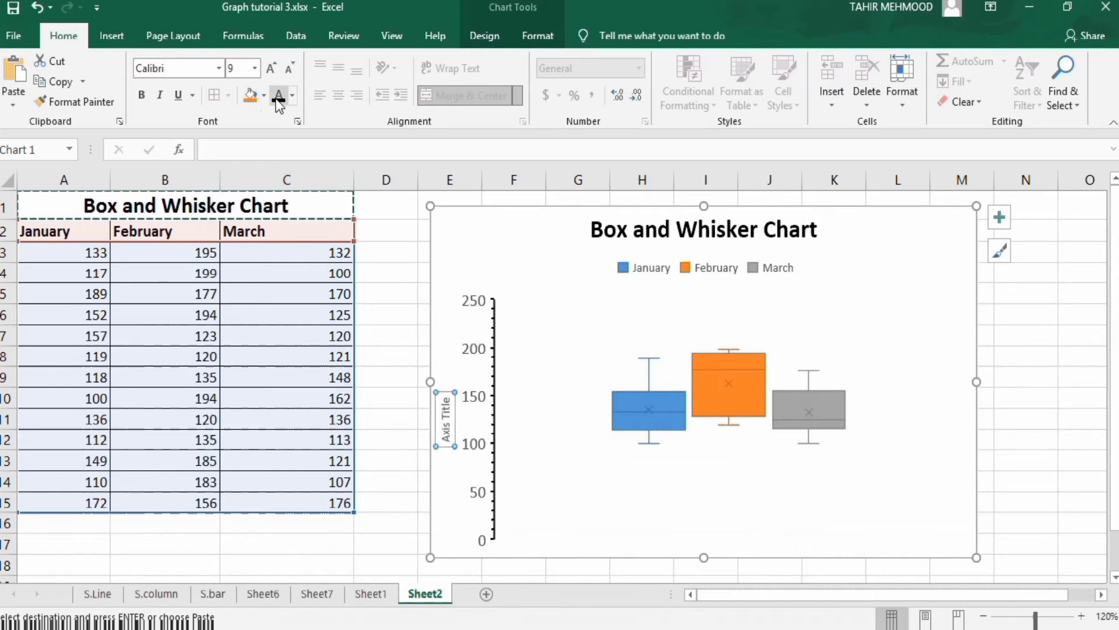
left_click(142, 97)
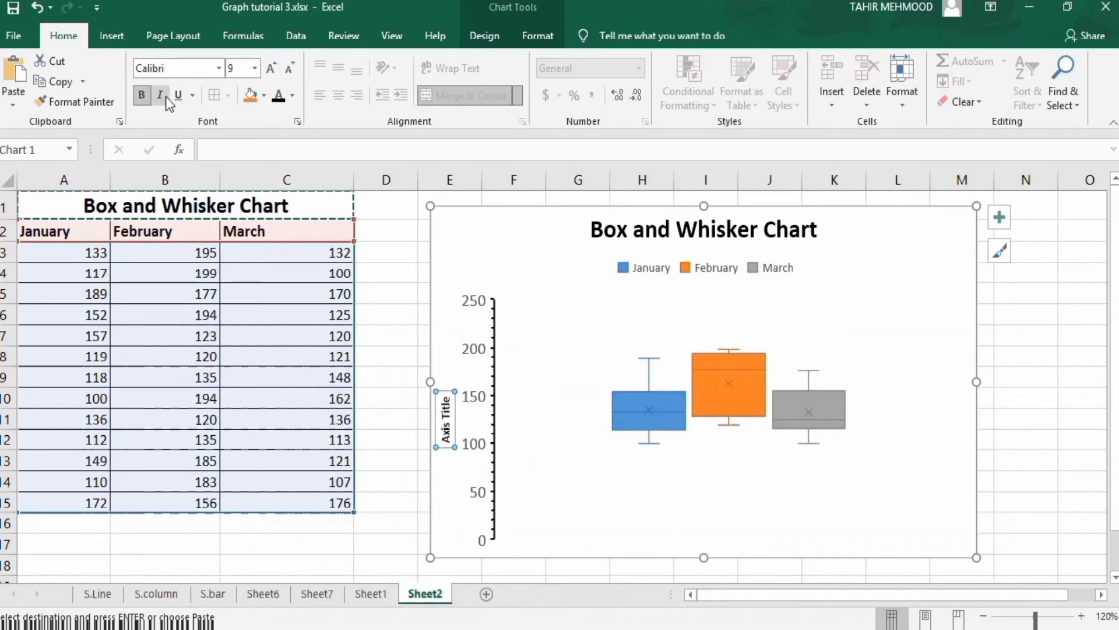
left_click(255, 67)
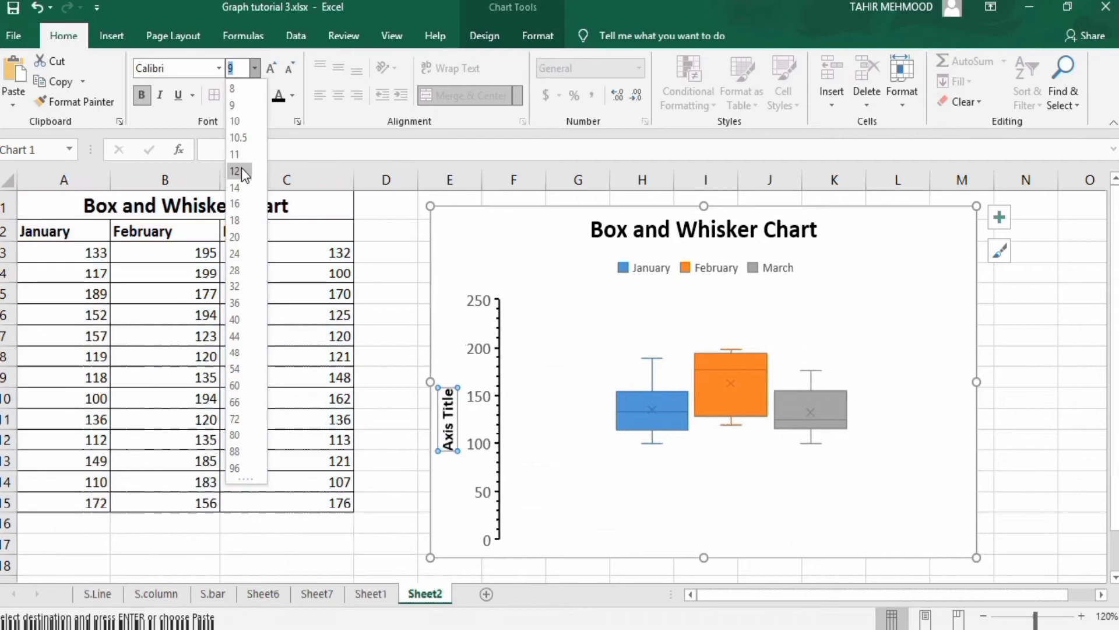
left_click(241, 170)
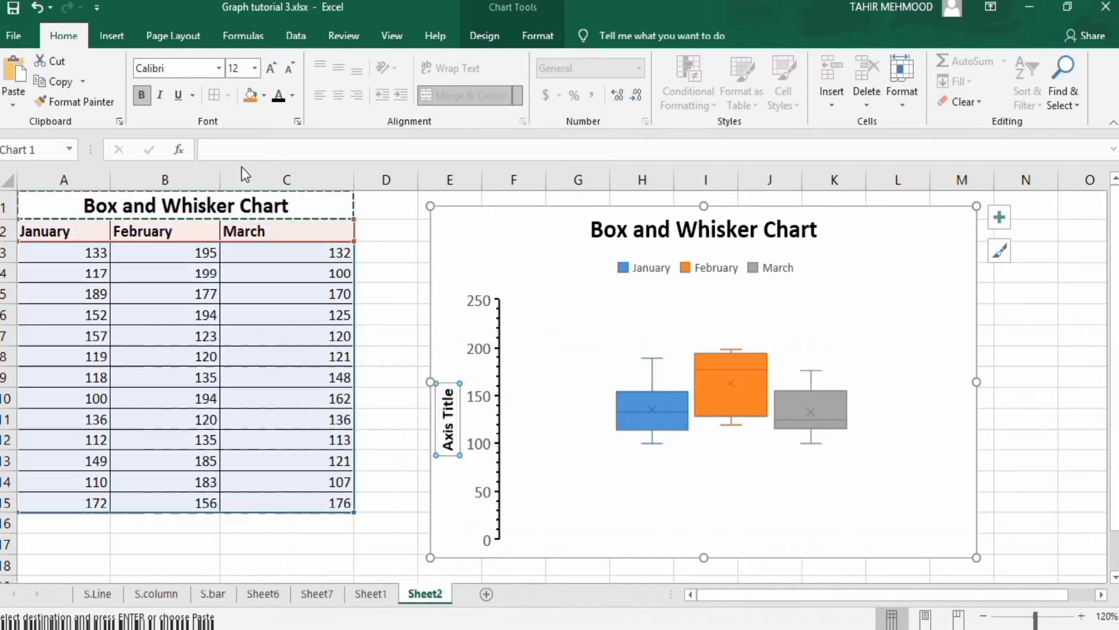
left_click(452, 388)
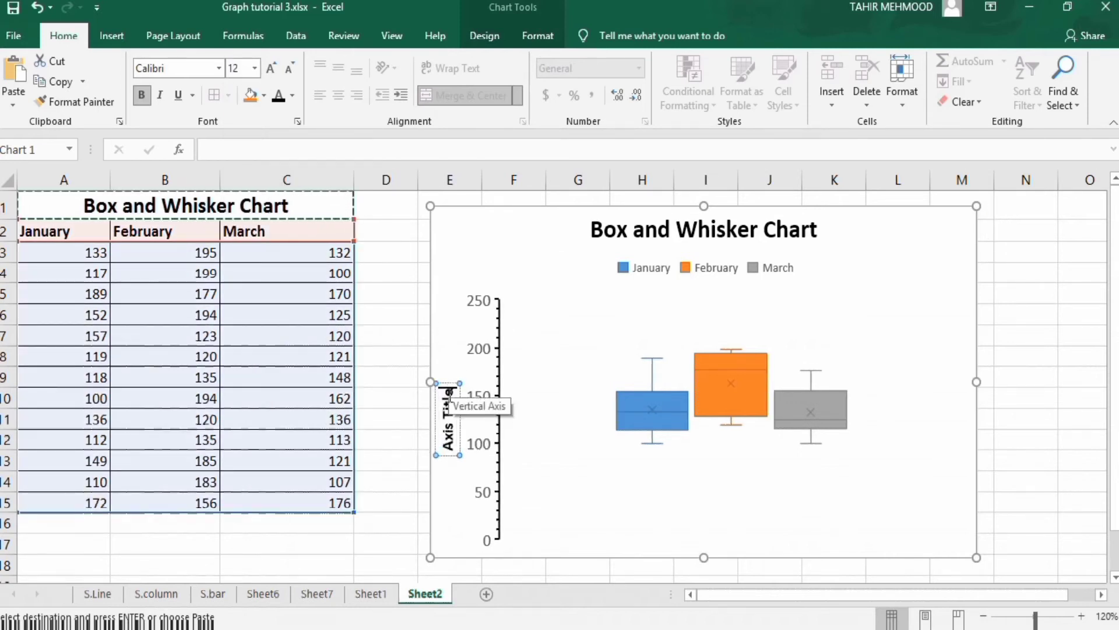
key("BackSpace")
key("BackSpace")
key("BackSpace")
key("BackSpace")
key("BackSpace")
key("BackSpace")
key("BackSpace")
key("BackSpace")
key("BackSpace")
key("BackSpace")
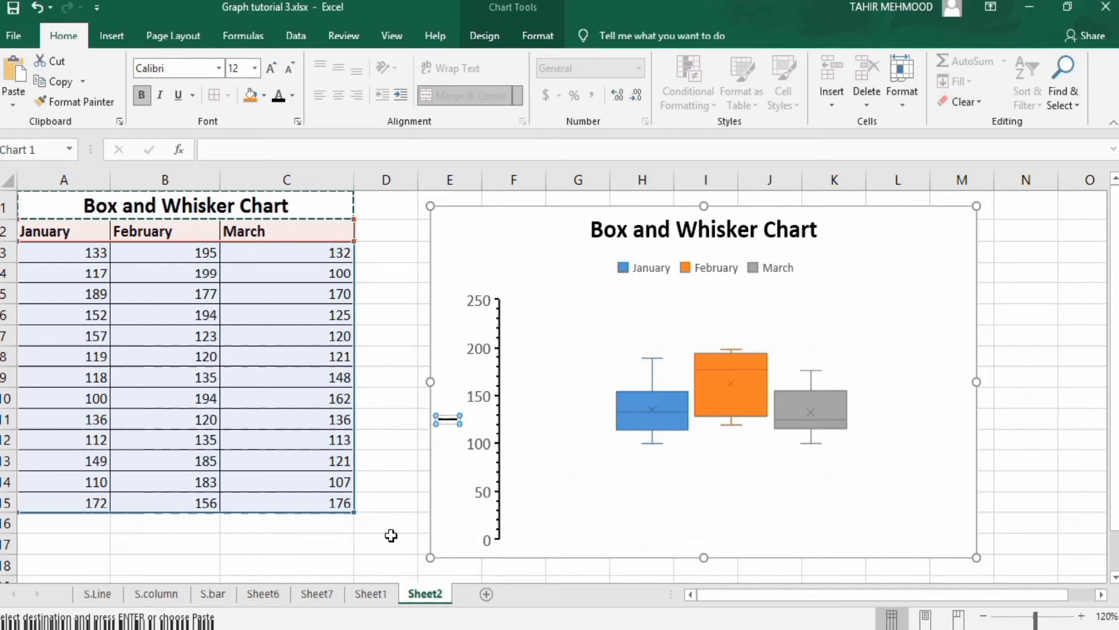
type("M")
type("ainf")
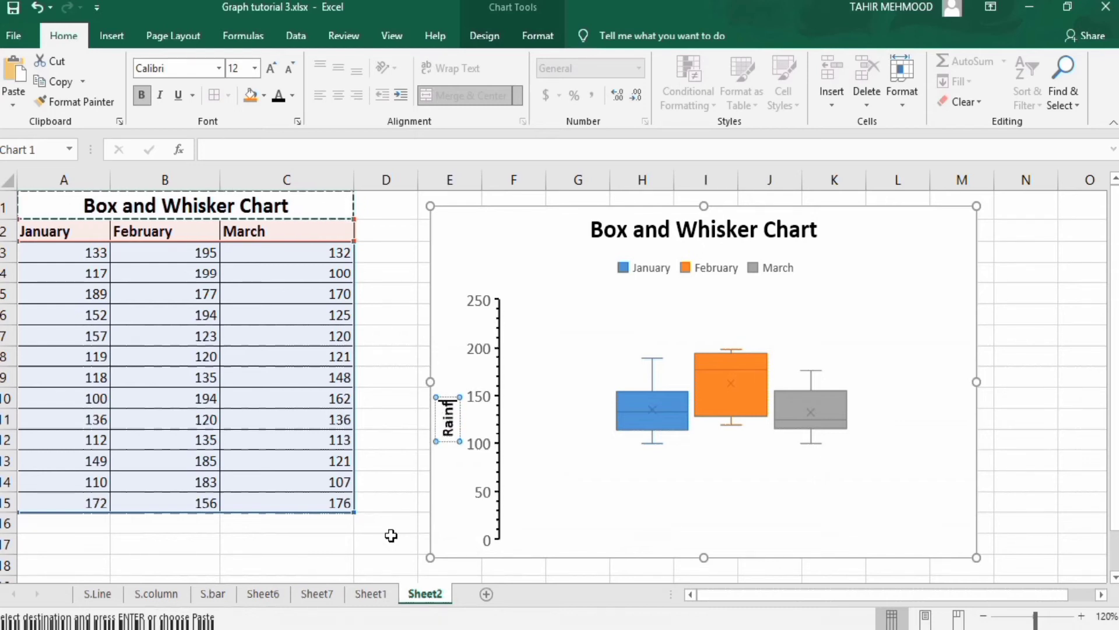
type("all")
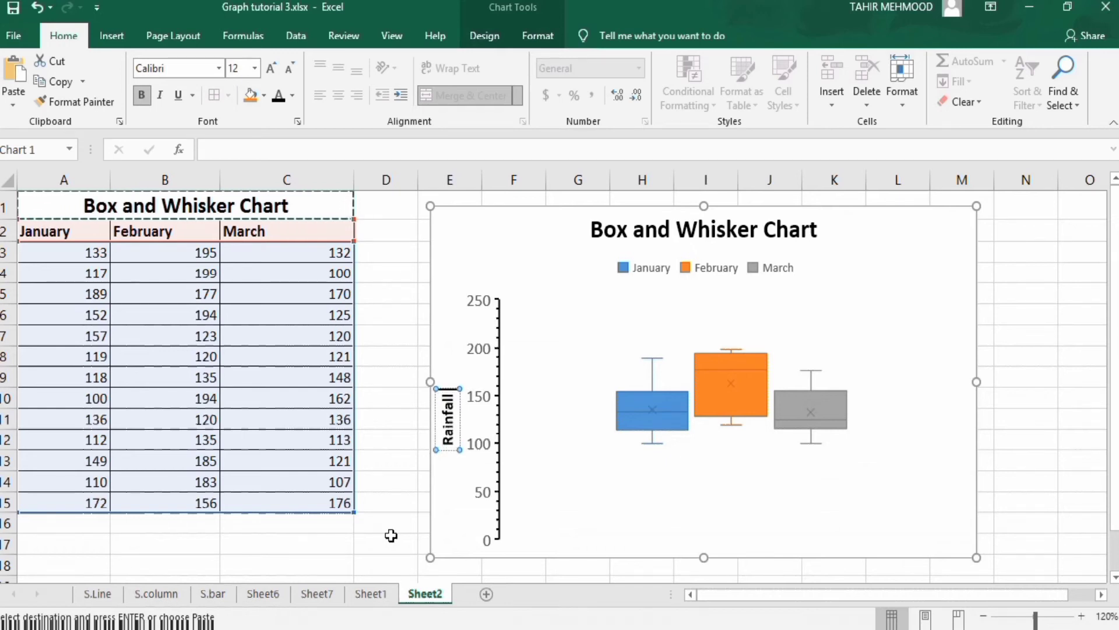
type(" (mm)")
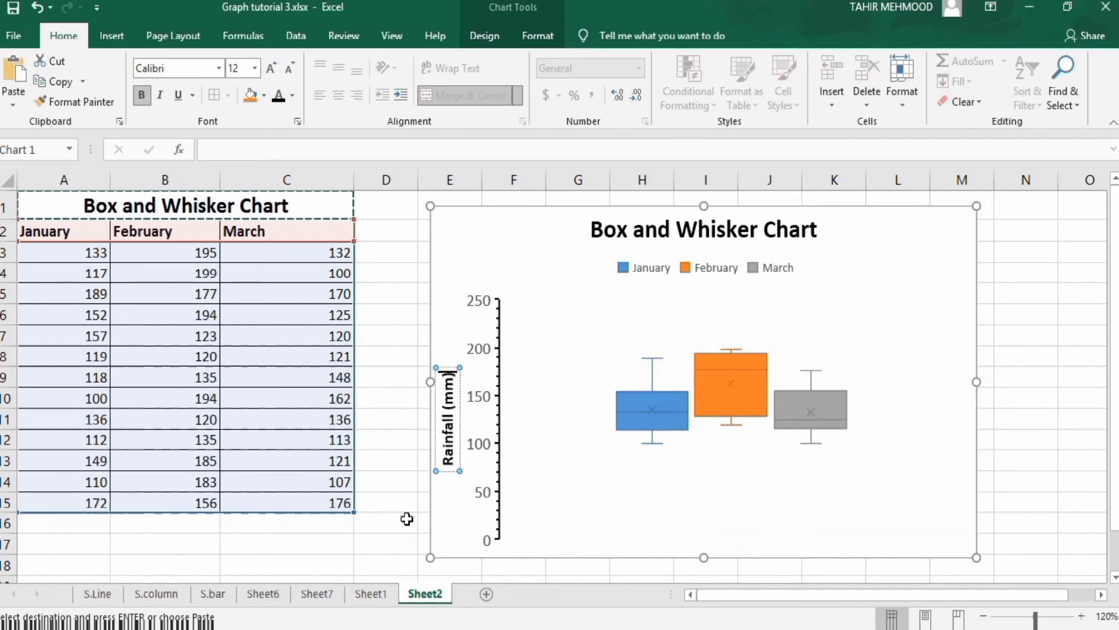
Make the legend's January–March labels bold.
left_click(665, 272)
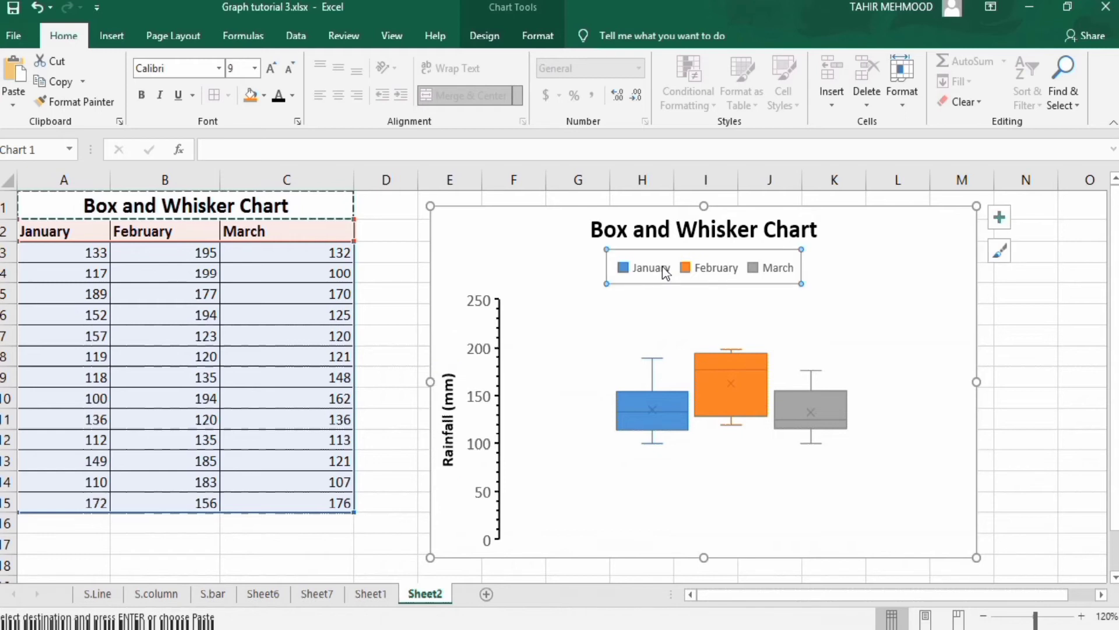
left_click(143, 94)
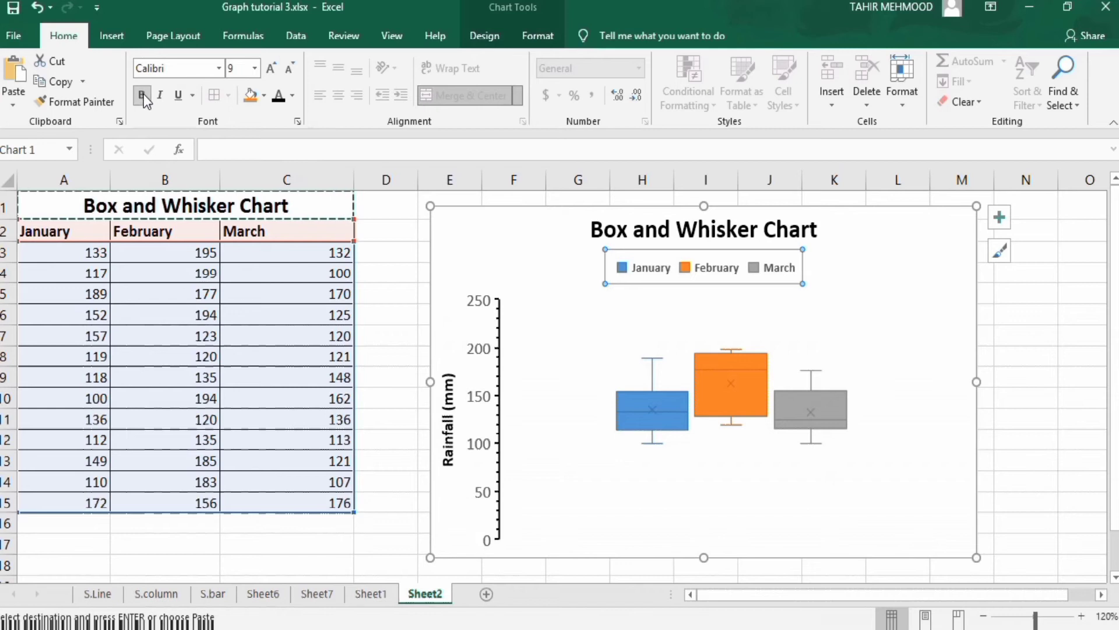
left_click(293, 97)
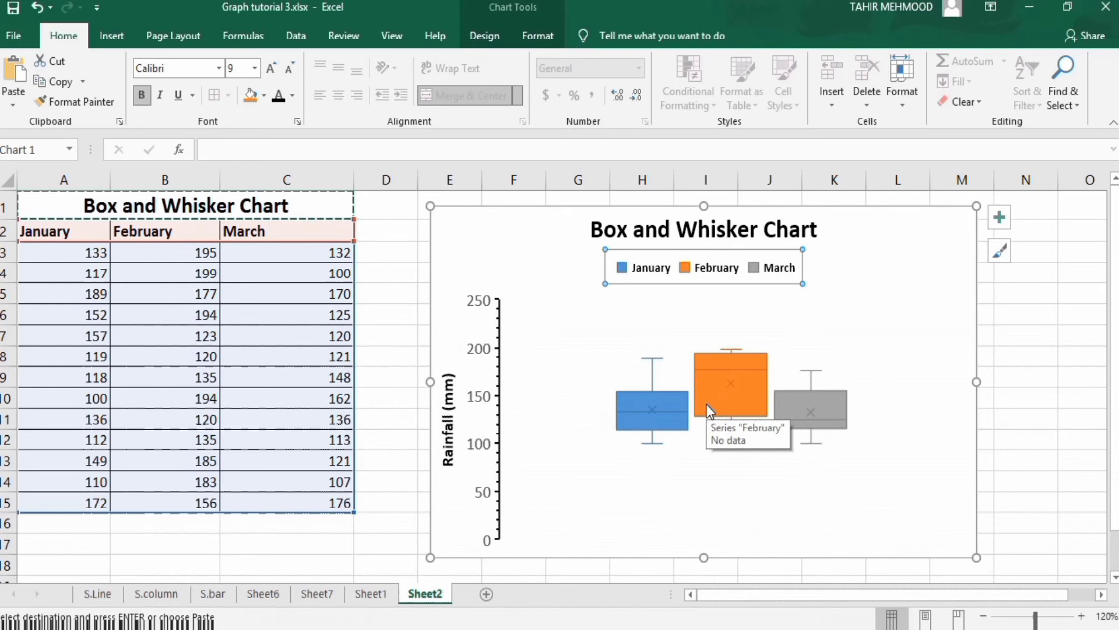
Show inner points and the mean line on the January series, using inclusive median quartiles.
right_click(668, 400)
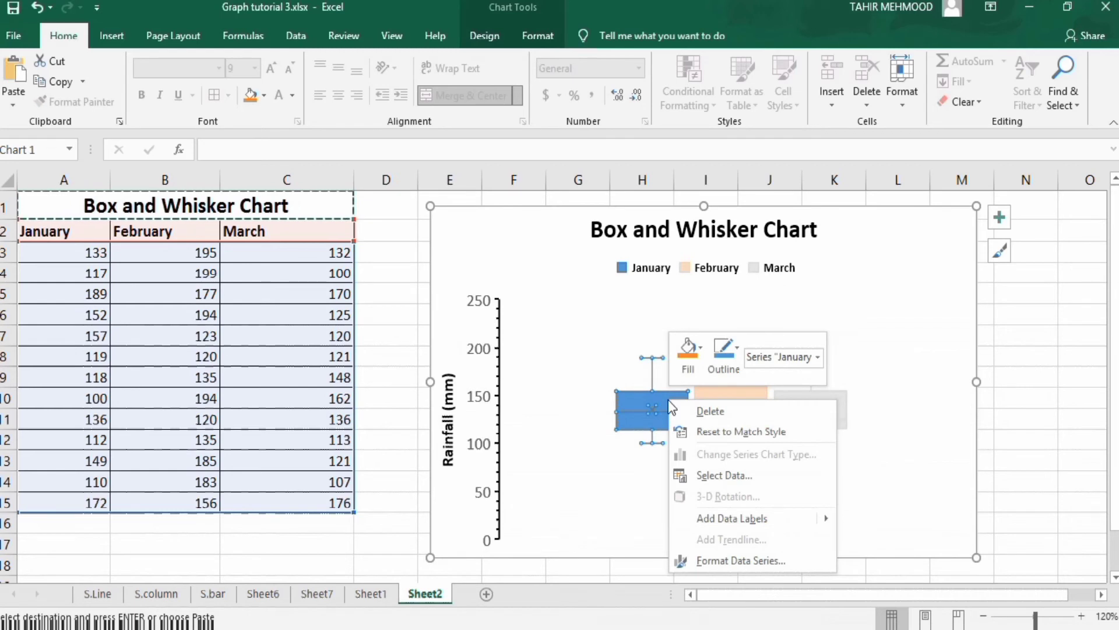
left_click(718, 558)
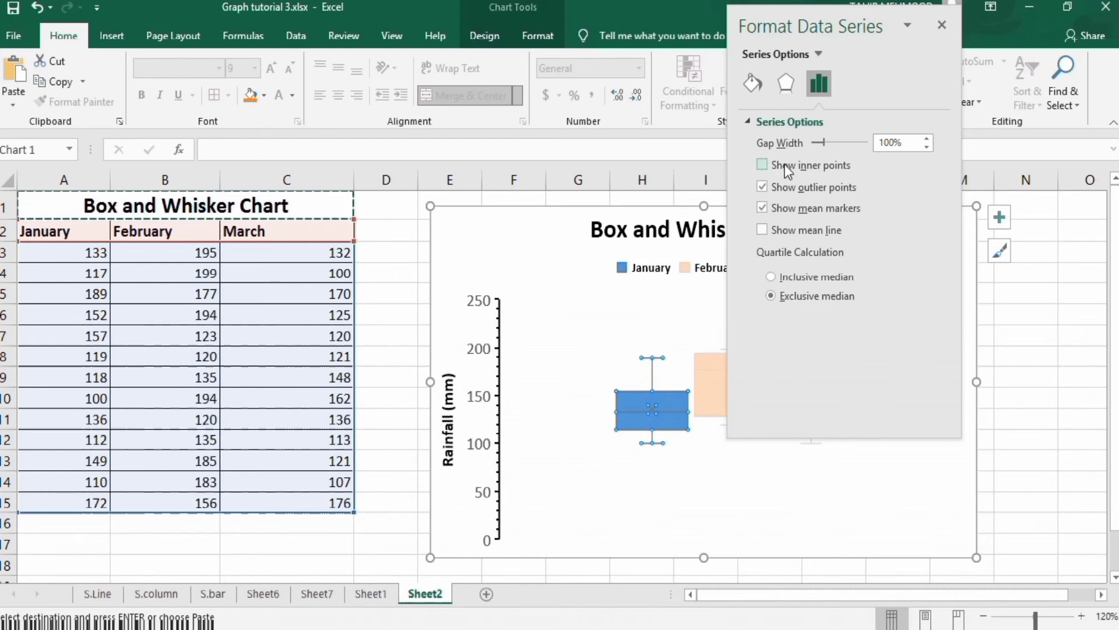
left_click(762, 164)
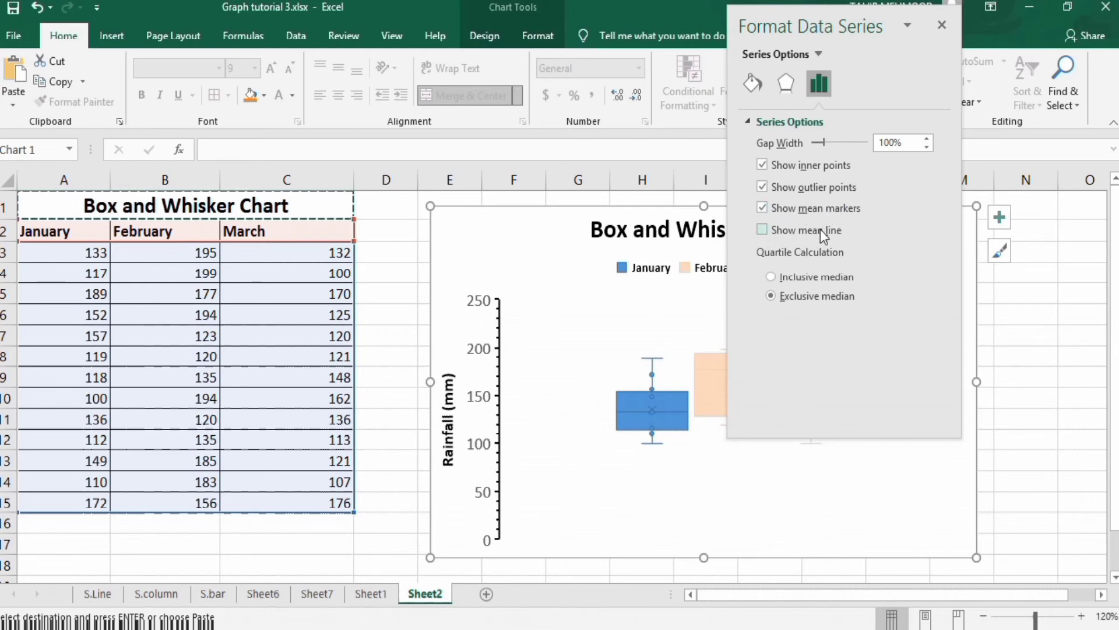
left_click(762, 230)
left_click(770, 278)
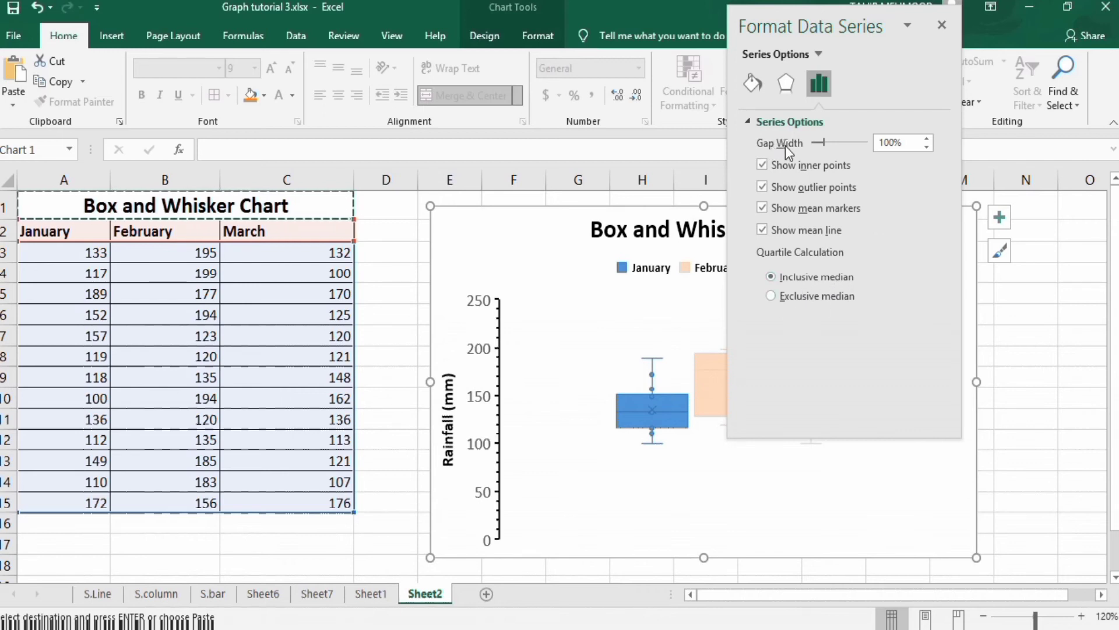
Change the January series gap width from 100% to 70%.
left_click(889, 143)
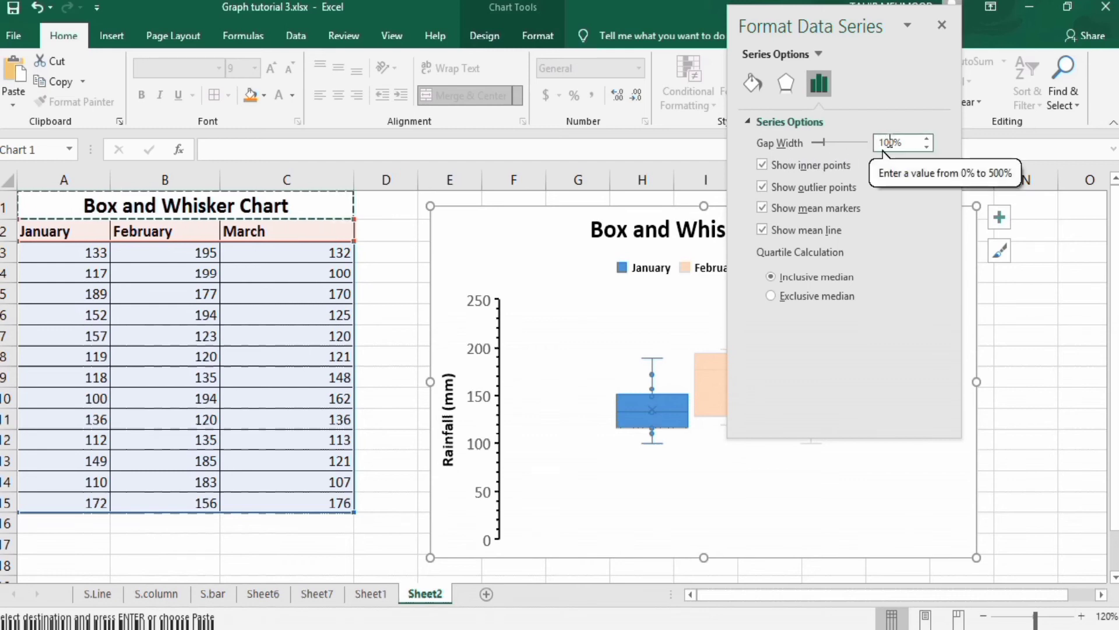
key("BackSpace")
key("BackSpace")
type("7")
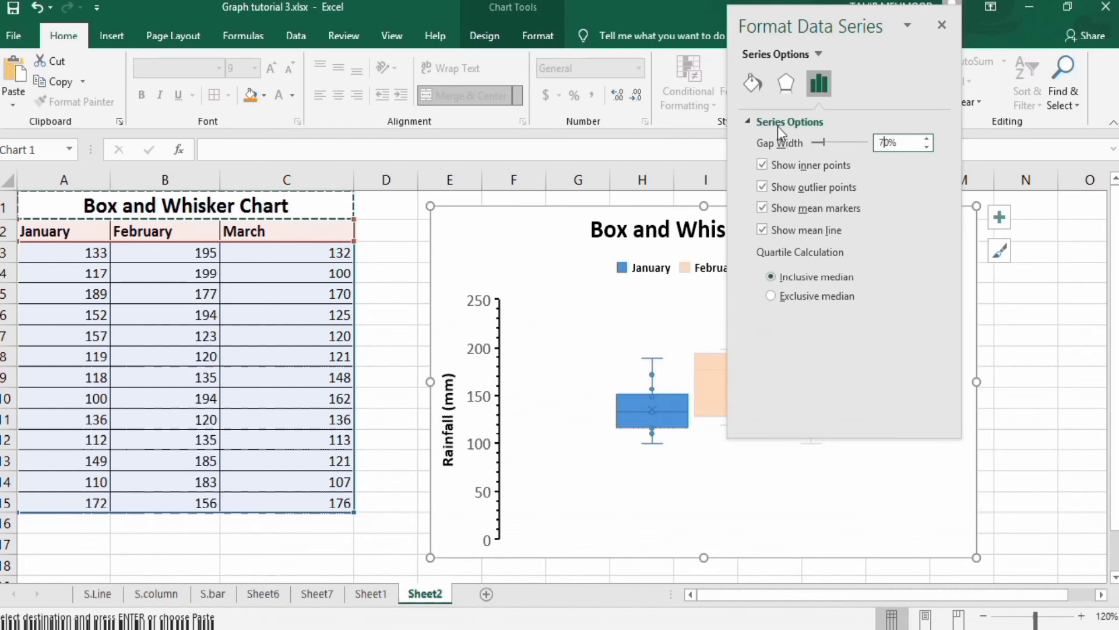
left_click(752, 83)
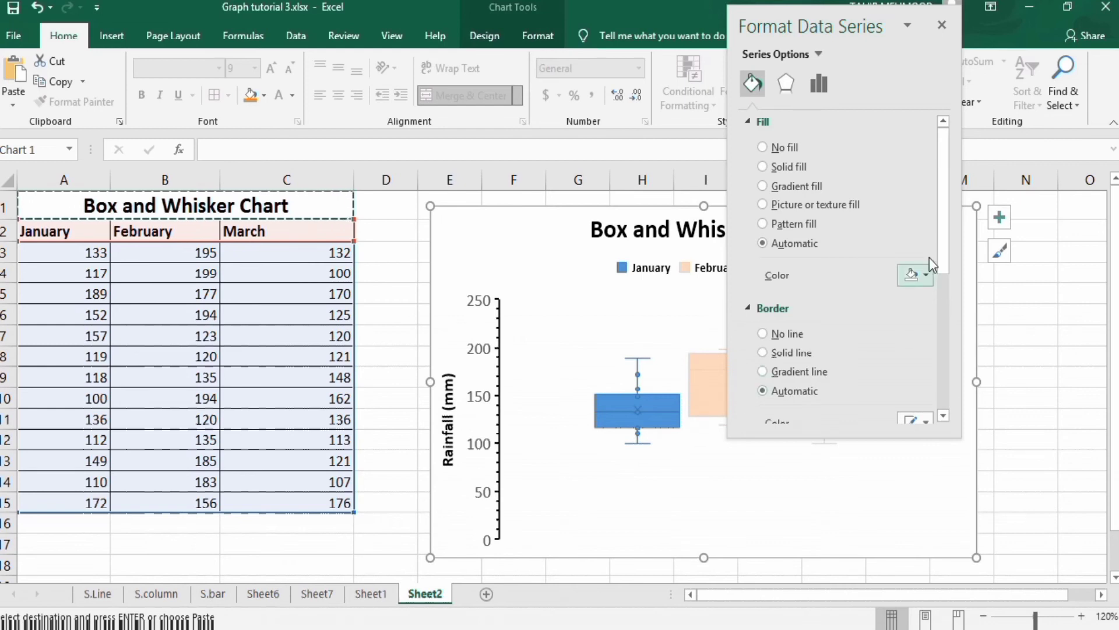
Give the January box a solid line border 1 pt wide.
left_click_drag(942, 228, 947, 266)
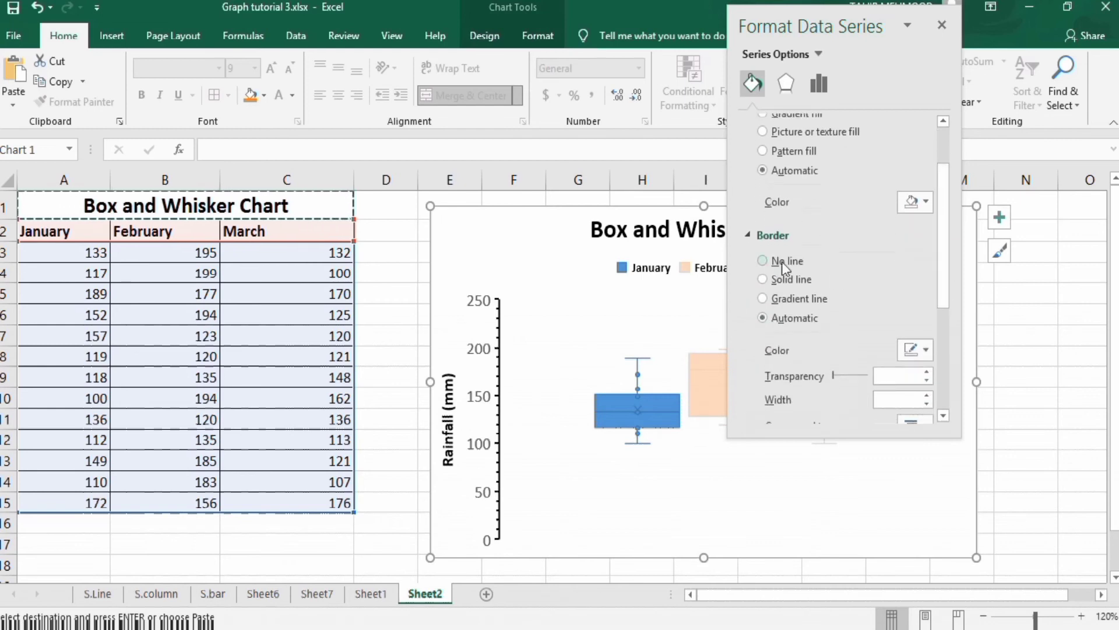
left_click(764, 279)
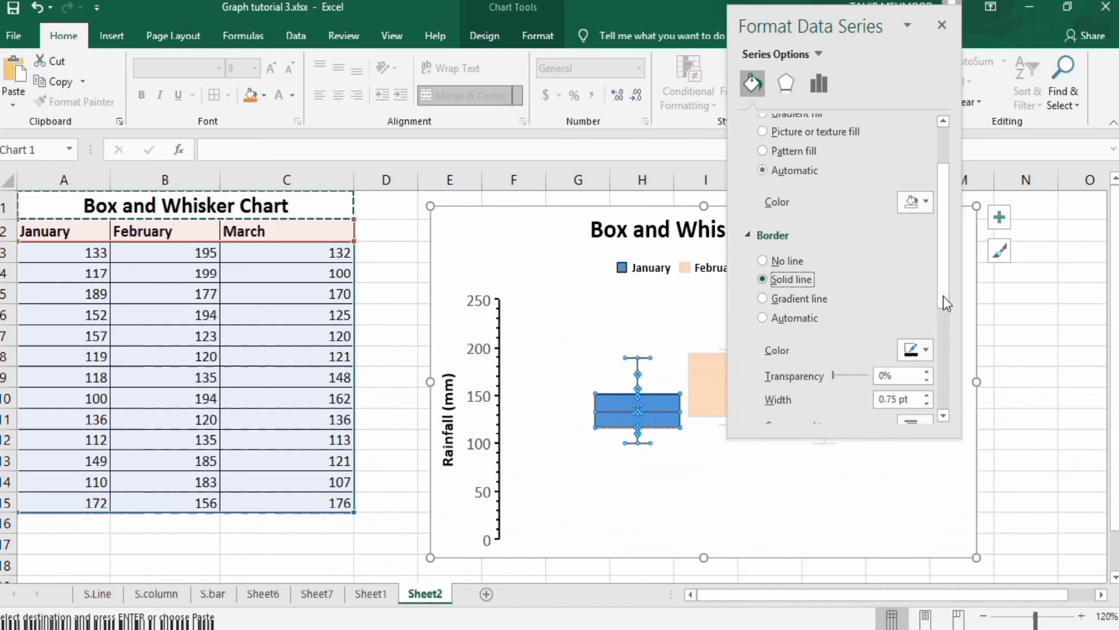
left_click(928, 395)
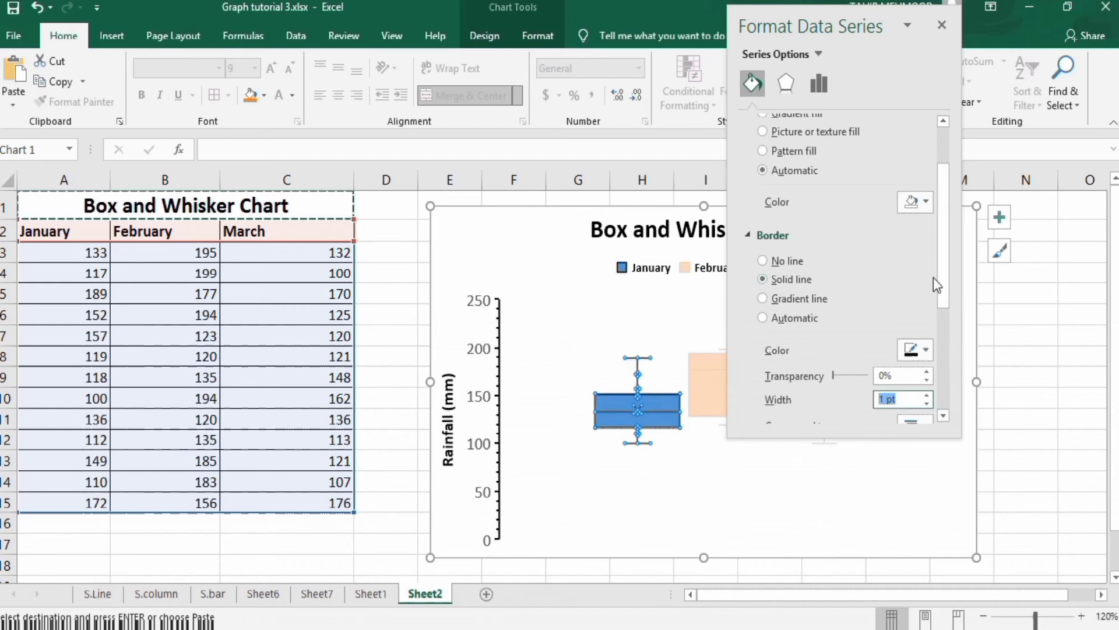
Fill the January box with solid purple, then select the February box.
left_click_drag(941, 258, 943, 200)
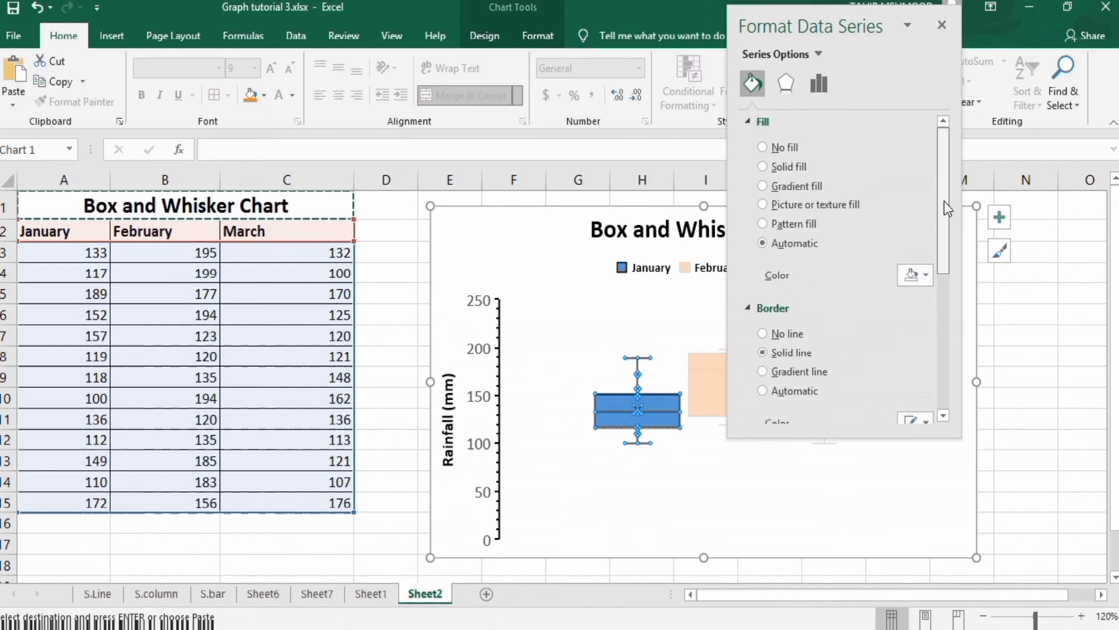
left_click(762, 167)
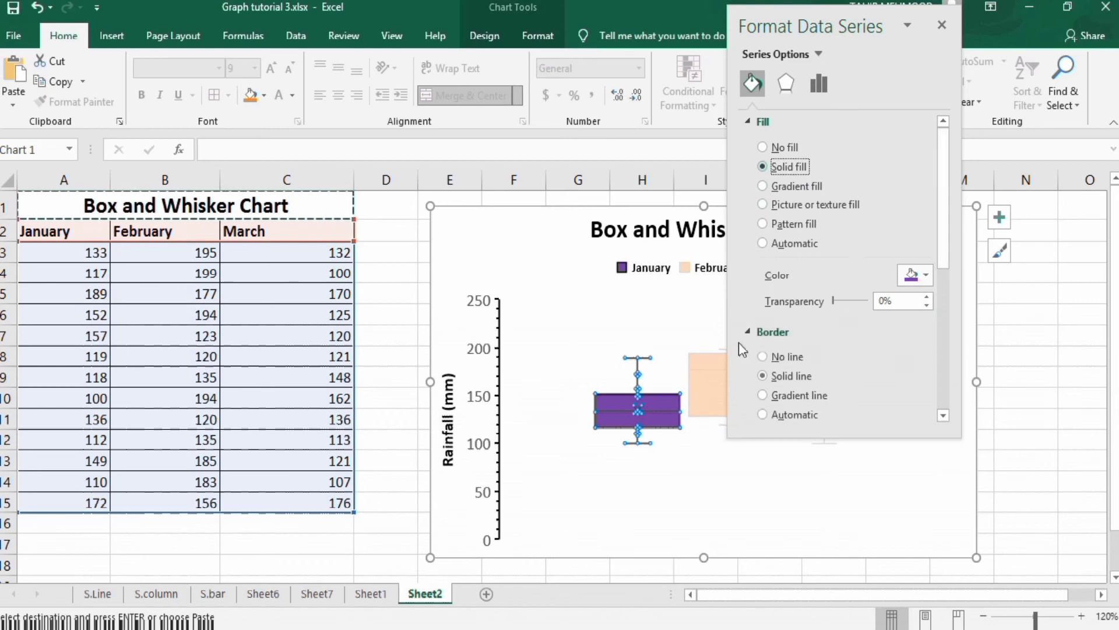
left_click(702, 357)
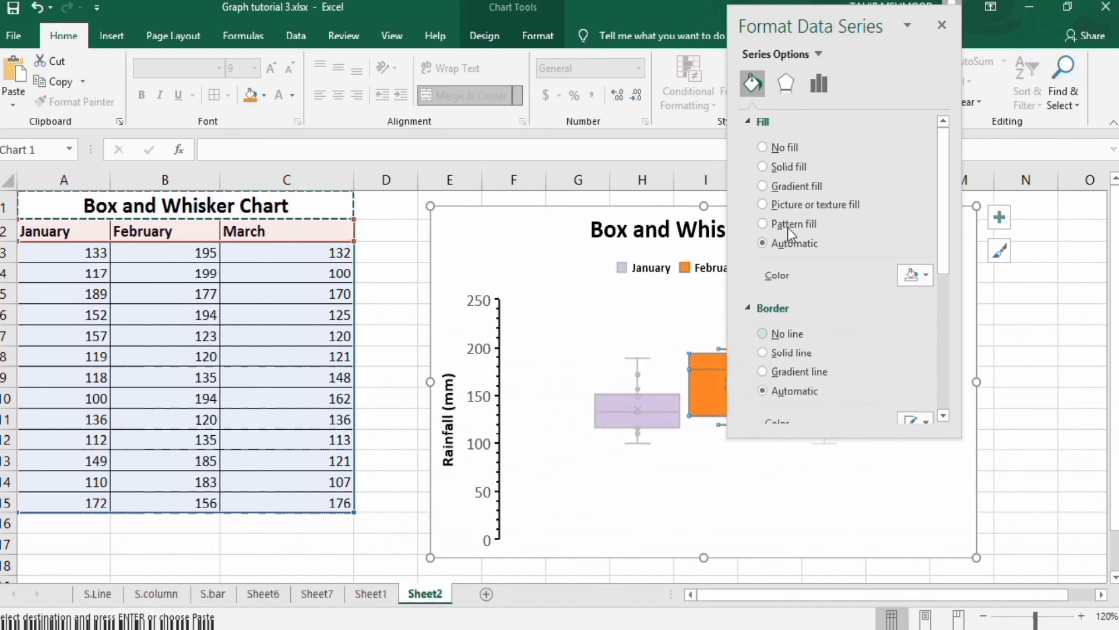
Give the February box a solid red fill and a 1 pt solid outline.
left_click(762, 167)
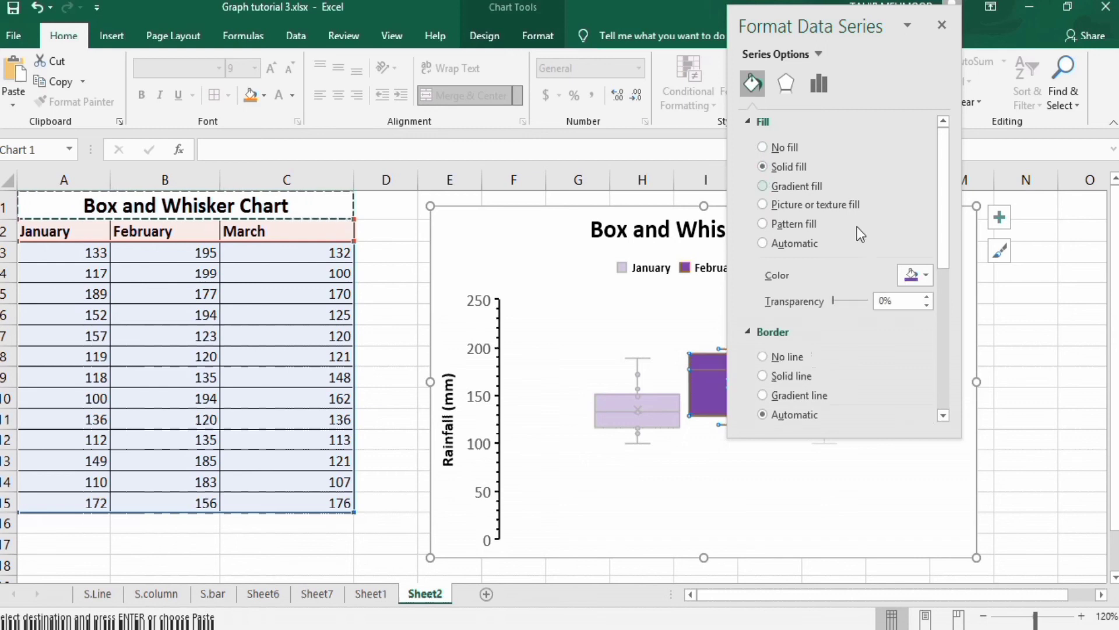
left_click(926, 275)
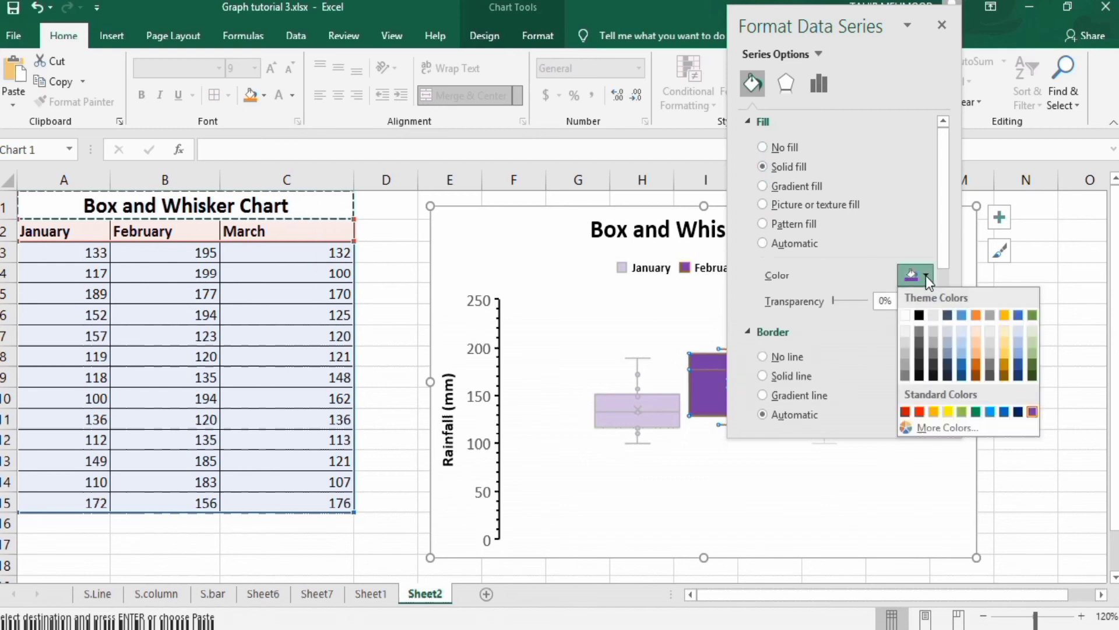
left_click(919, 411)
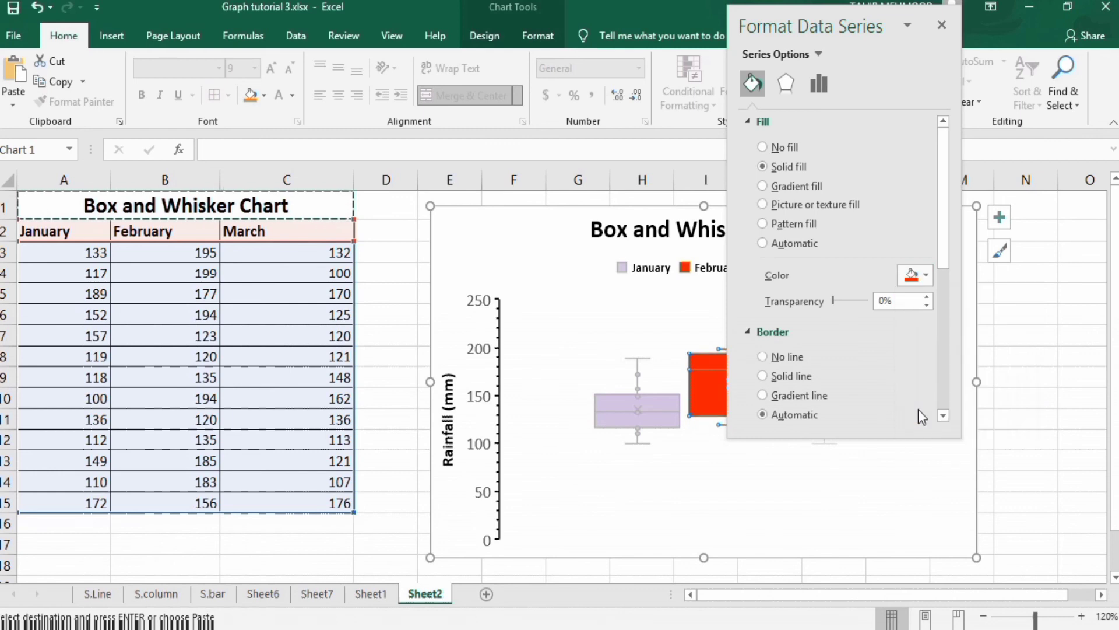
left_click(763, 376)
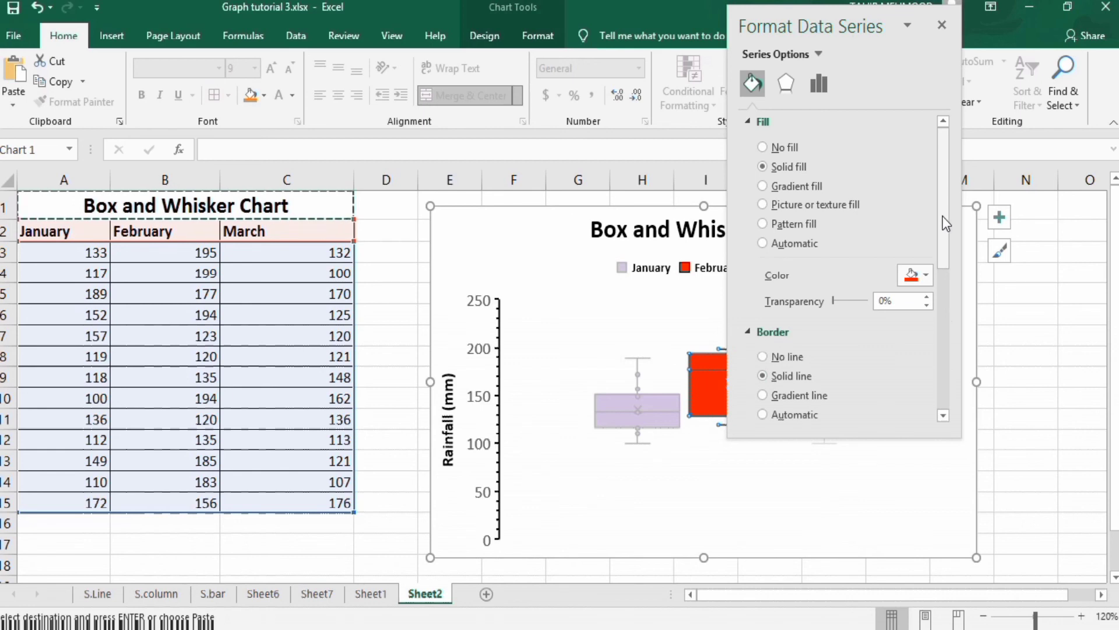
scroll(946, 223, "down", 5)
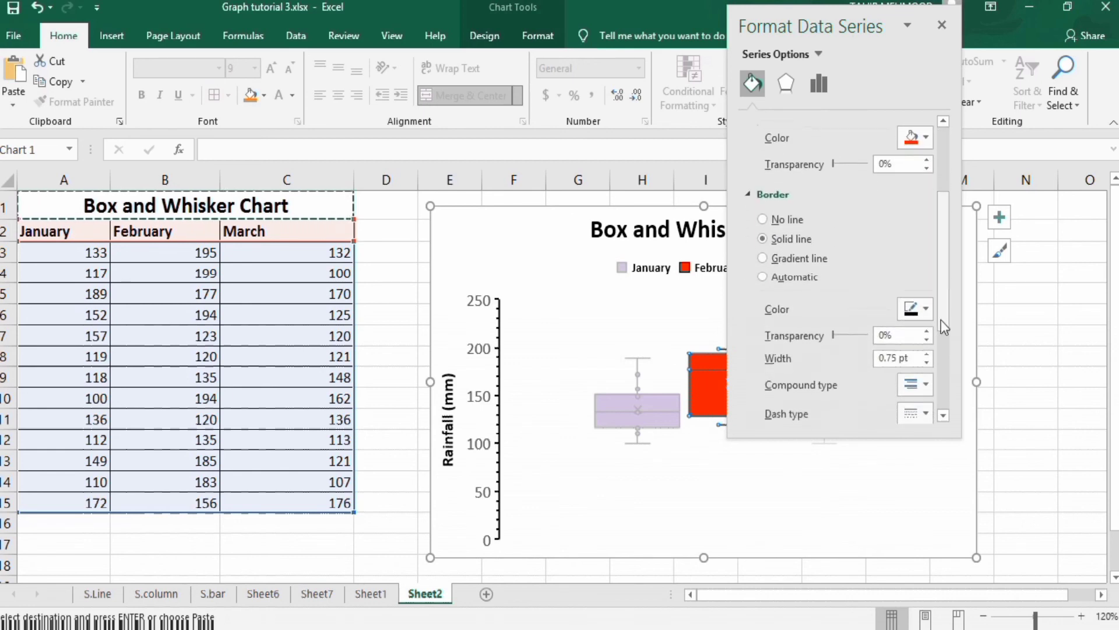
left_click(926, 354)
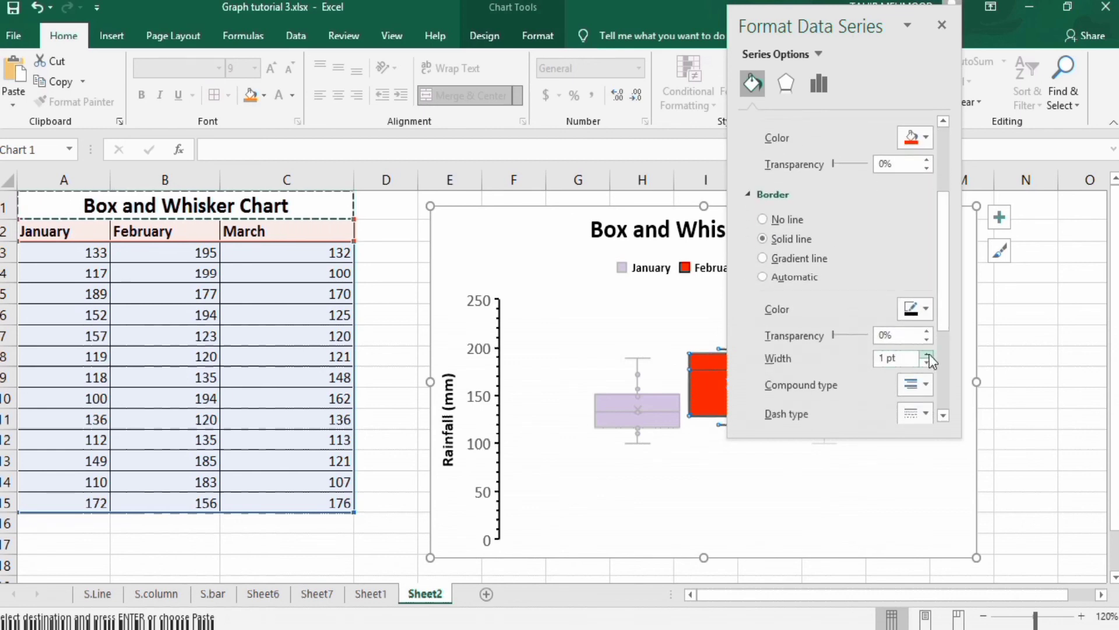
In February's series options, show inner points and the mean line, and use inclusive median quartiles.
left_click(820, 81)
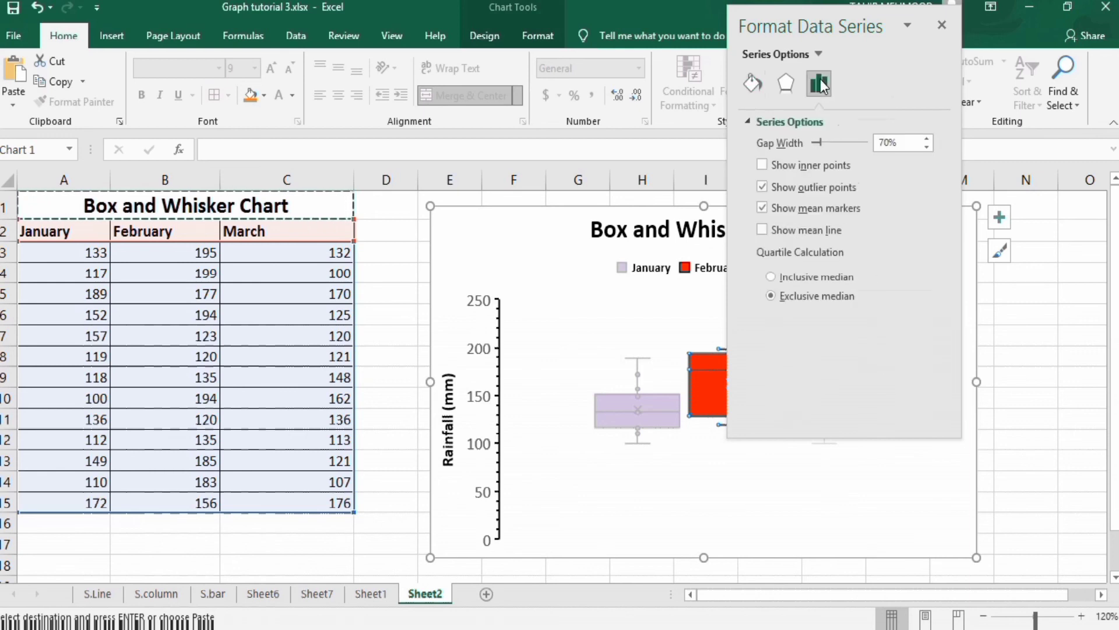
left_click(763, 165)
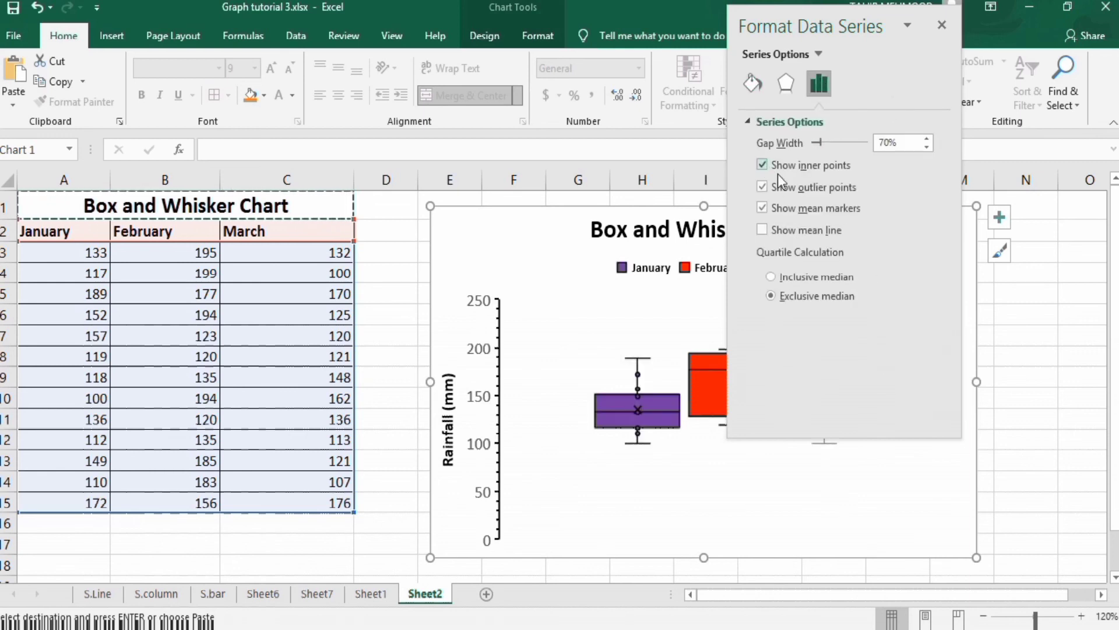
left_click(760, 230)
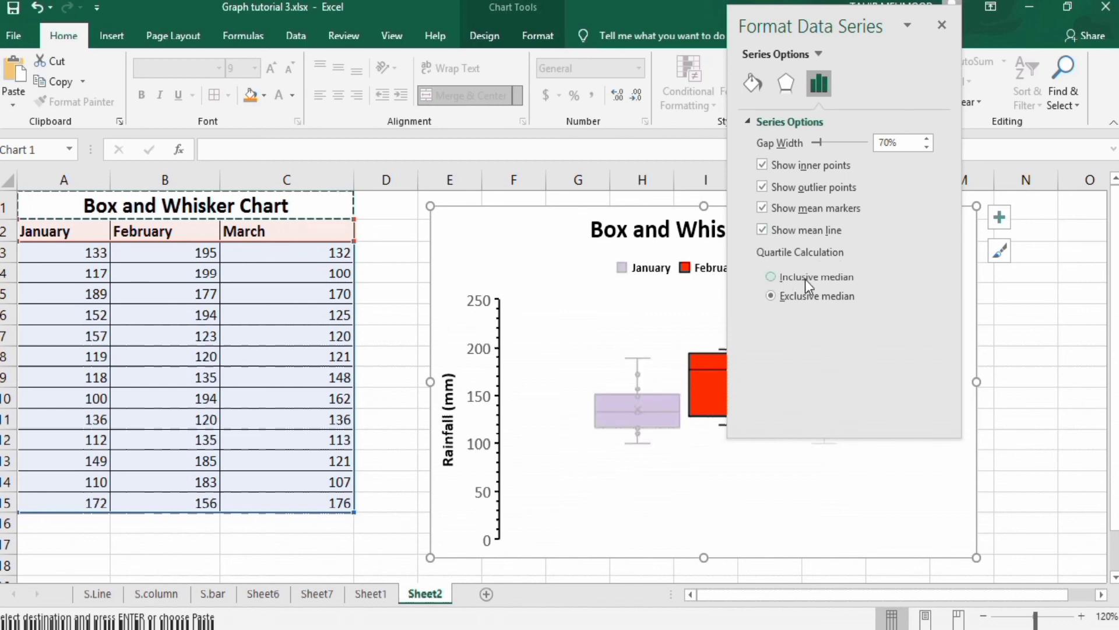
left_click(771, 278)
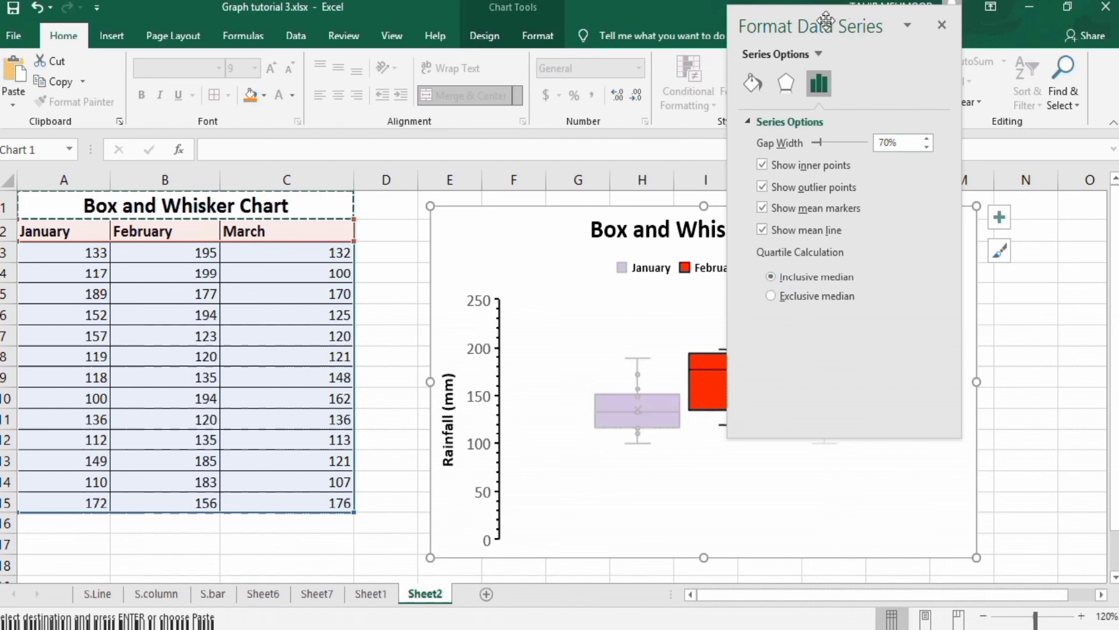
Select the March box and turn on inner points, mean line and inclusive median quartiles.
left_click_drag(809, 17, 540, 95)
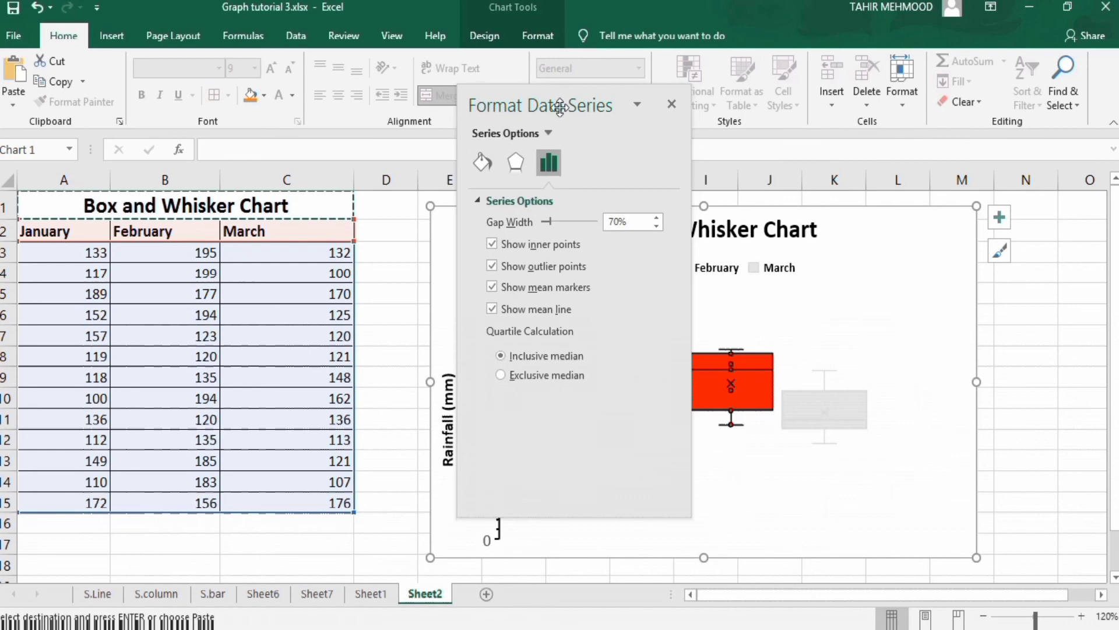
left_click(809, 394)
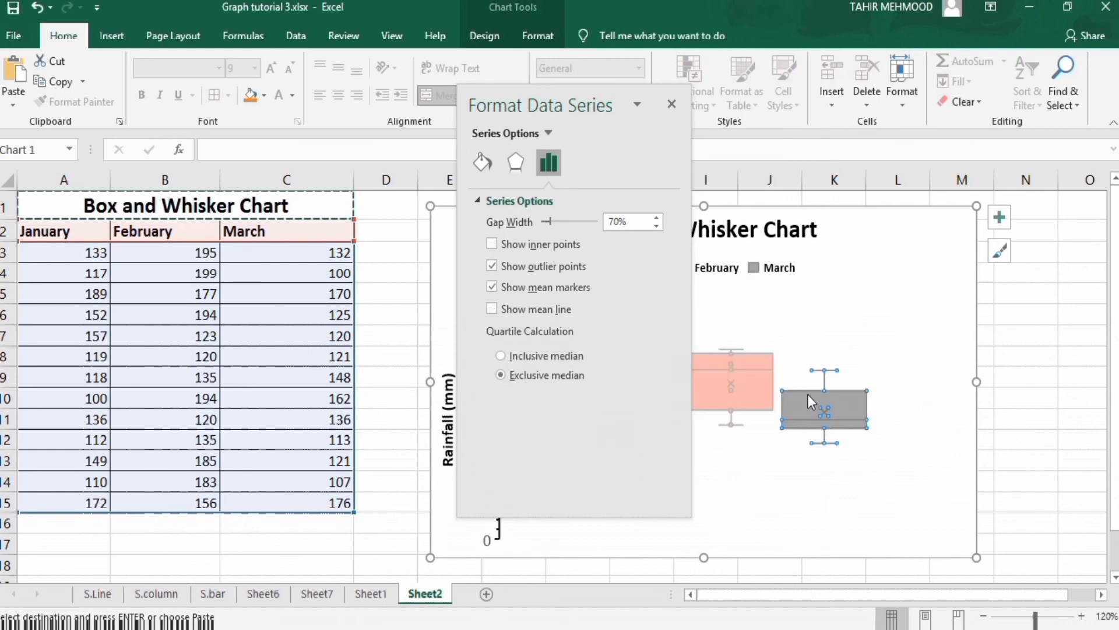
left_click(491, 243)
left_click(492, 309)
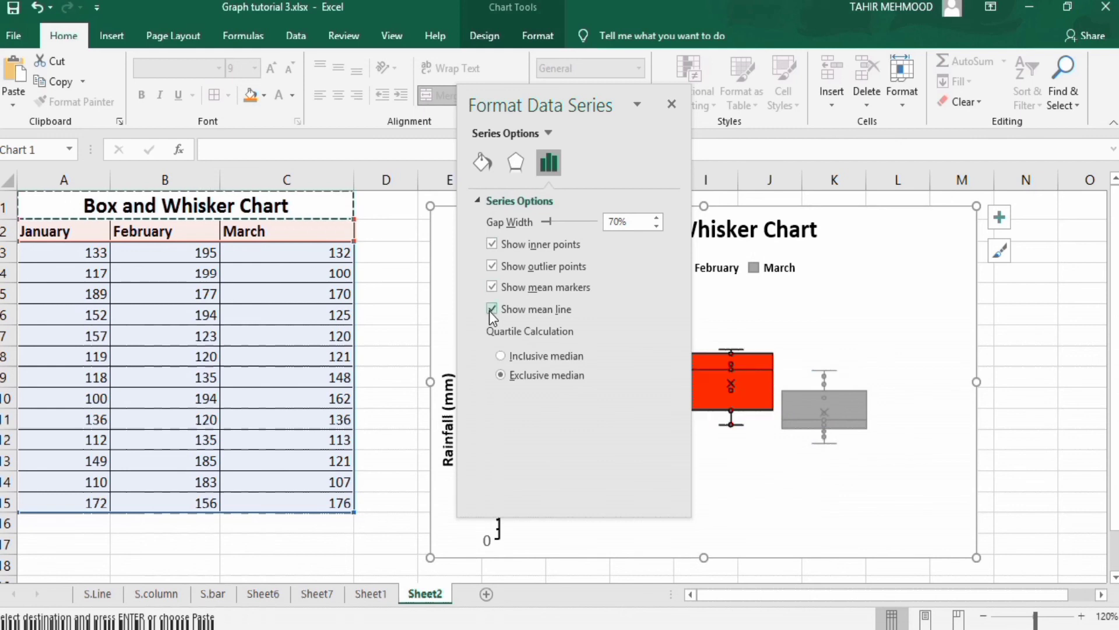
left_click(501, 356)
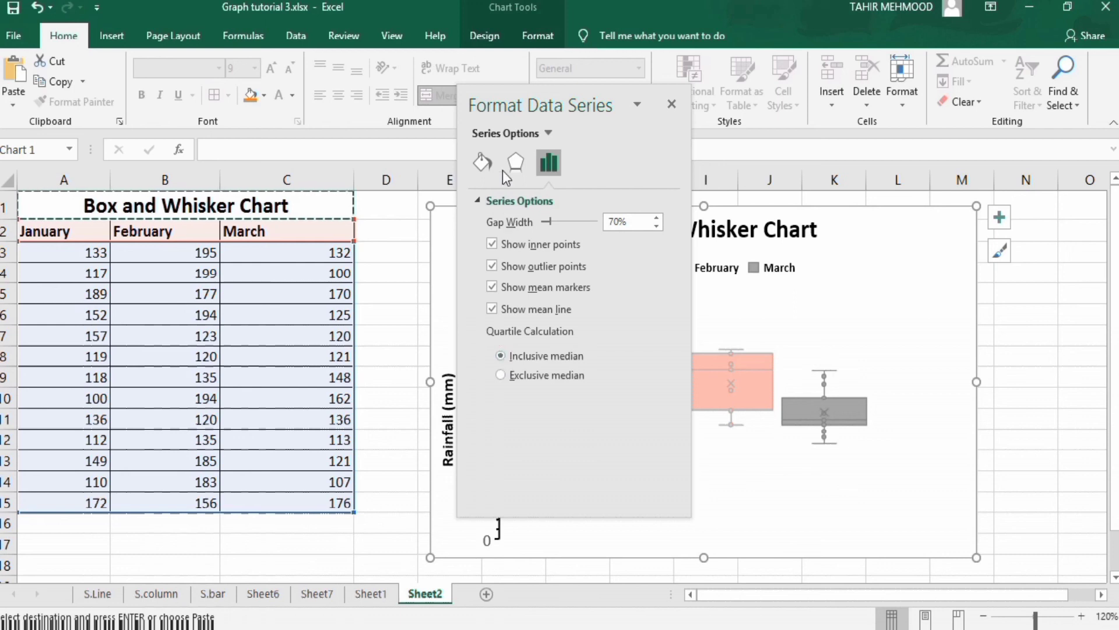
Fill the March box with solid green.
left_click(487, 161)
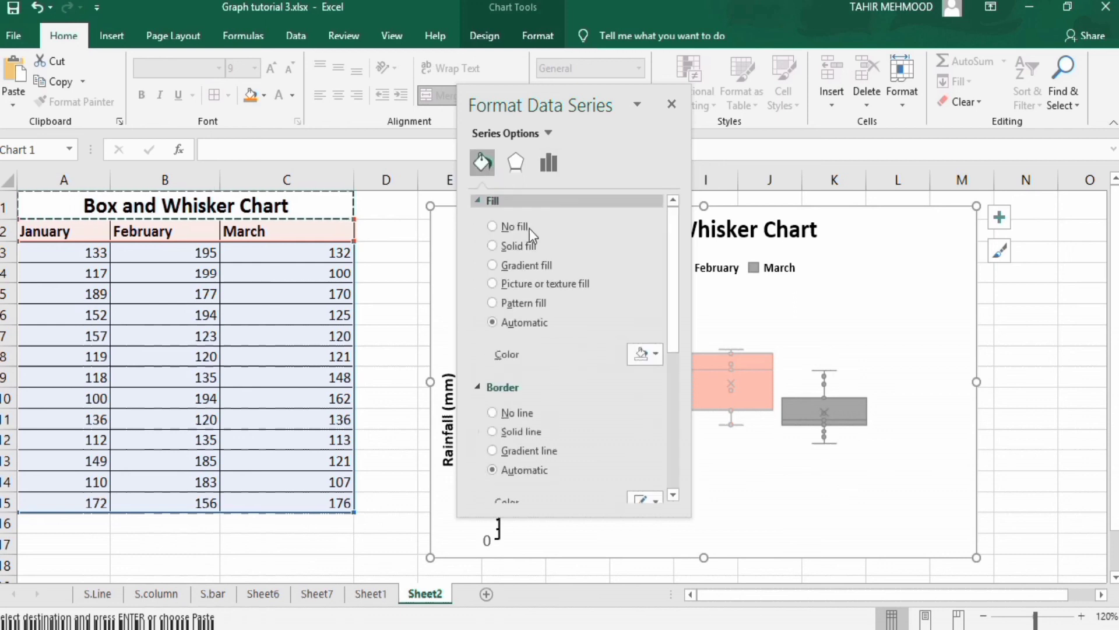
left_click(492, 246)
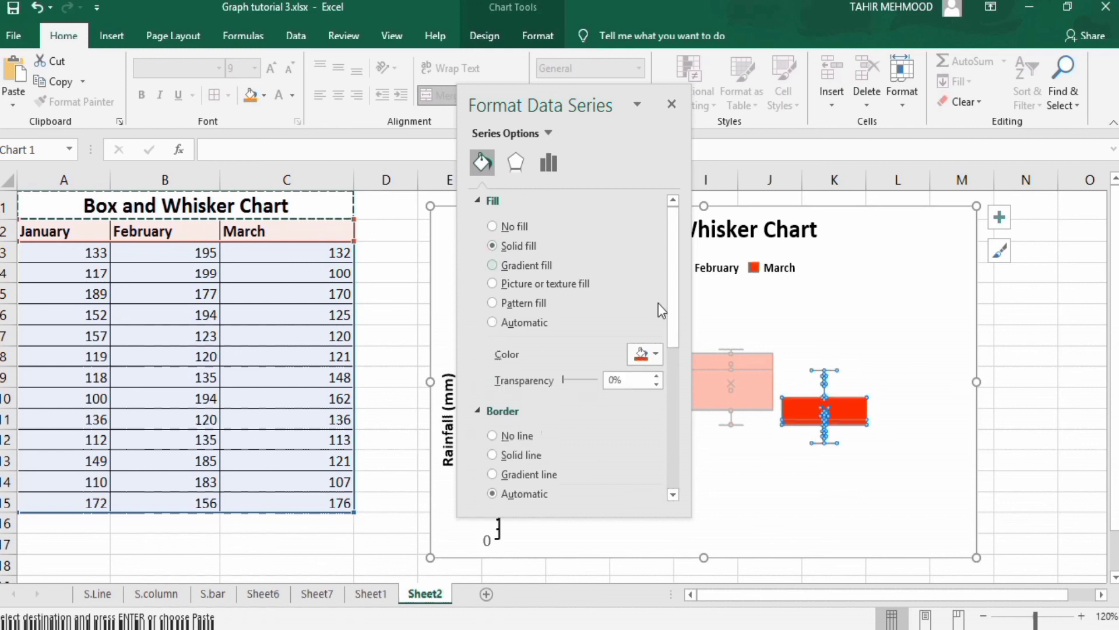
left_click(657, 355)
left_click(706, 491)
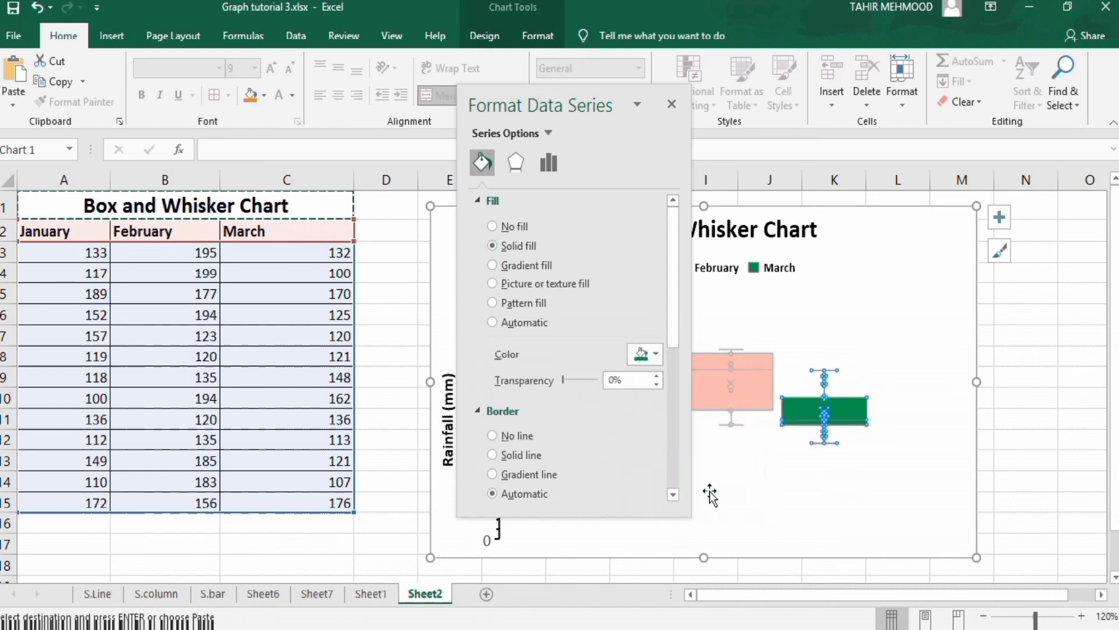
Give the March box a 1 pt solid outline and close the formatting pane.
left_click(493, 455)
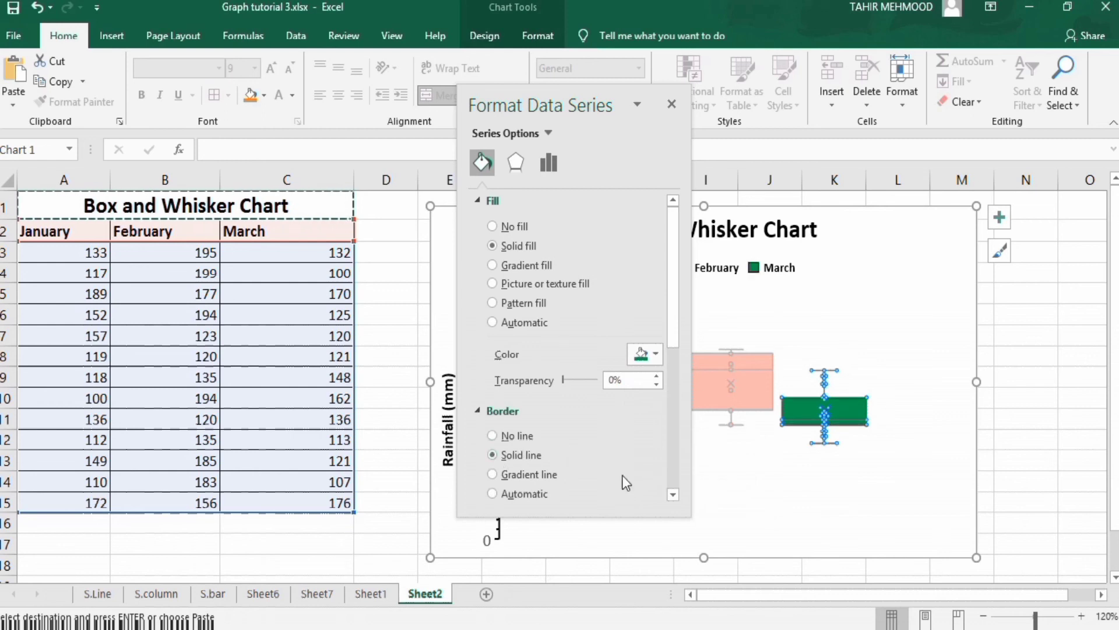
left_click(673, 496)
left_click(672, 492)
left_click(673, 492)
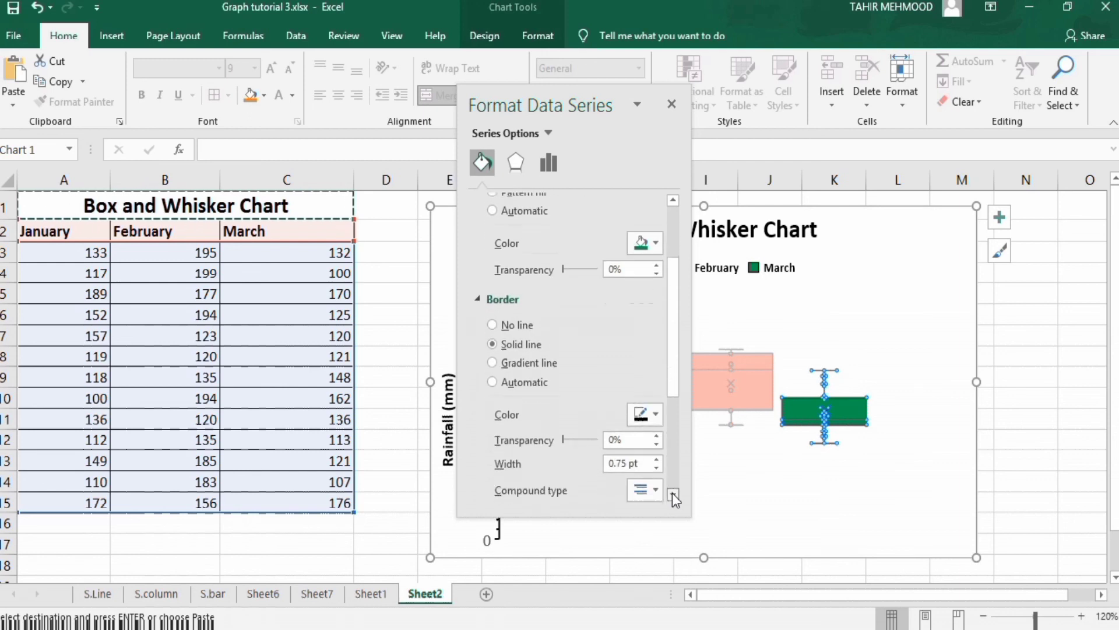
left_click(657, 459)
left_click(671, 106)
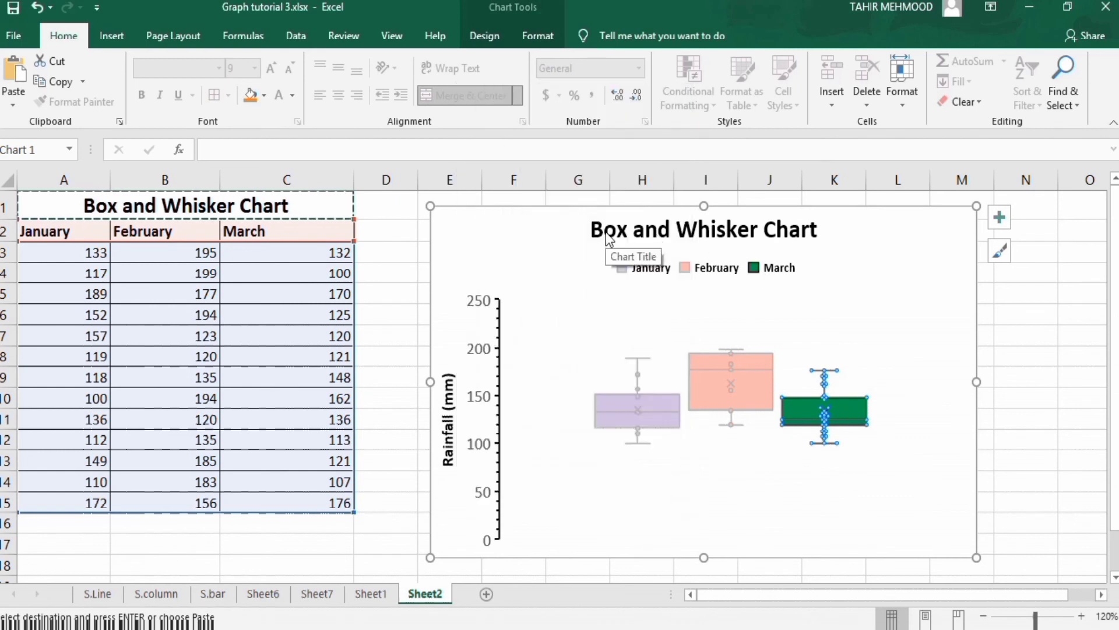